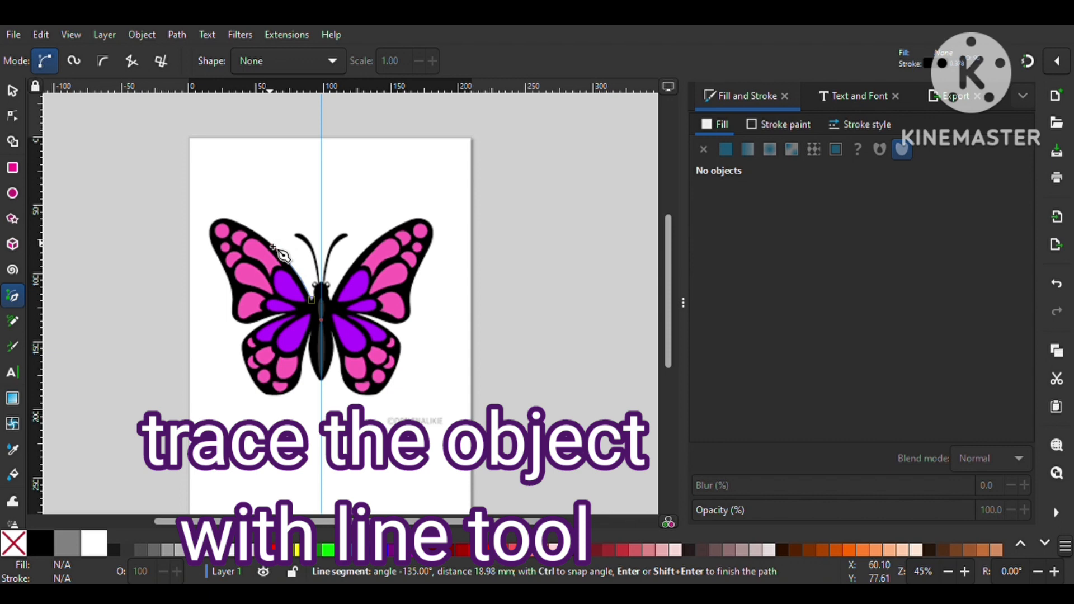
Trace the left upper wing's outline with the Pen tool, from the body around the wing tip towards the notch, using curved segments at bends.
left_click(273, 246)
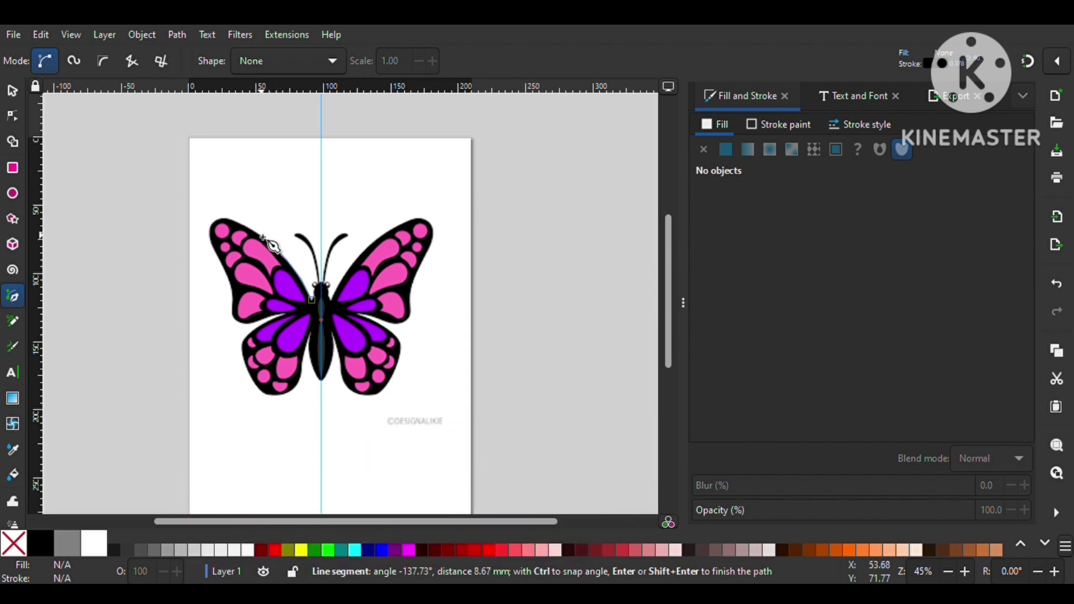
left_click(233, 223)
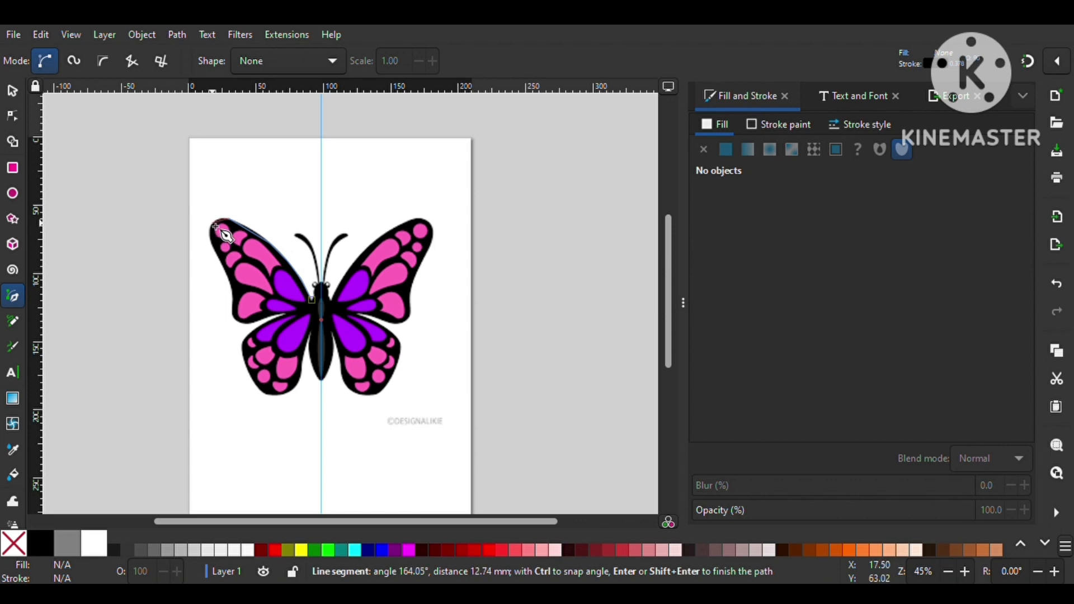
left_click_drag(217, 227, 215, 246)
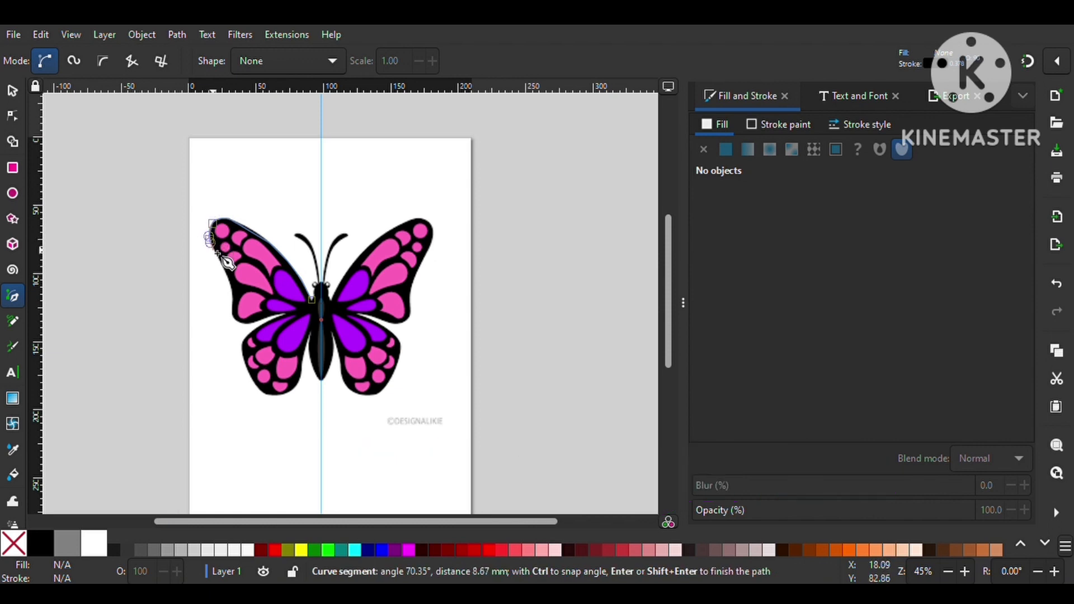
left_click(219, 255)
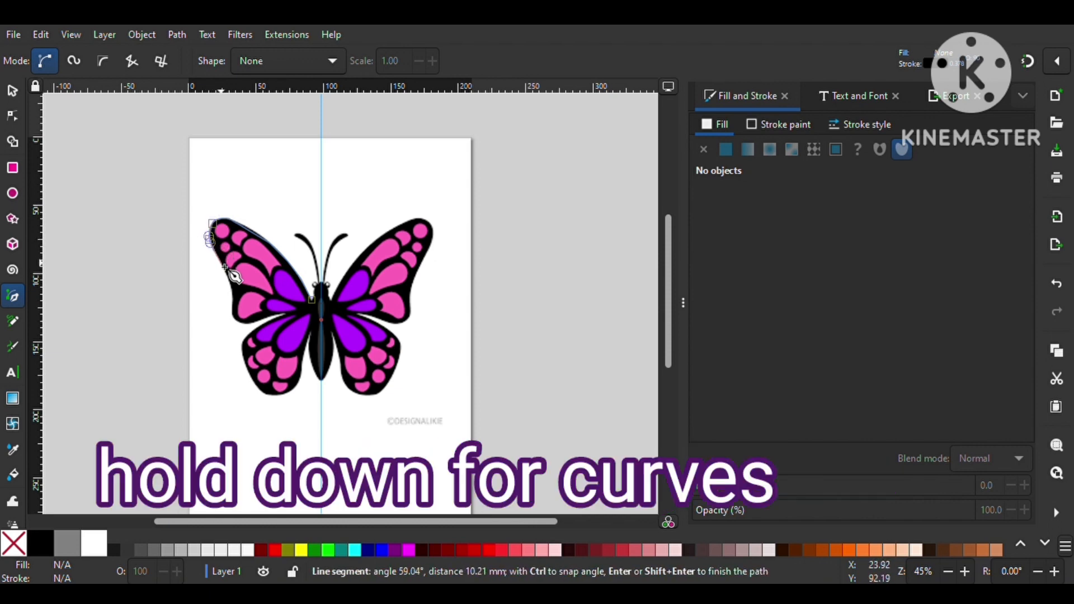
left_click(226, 269)
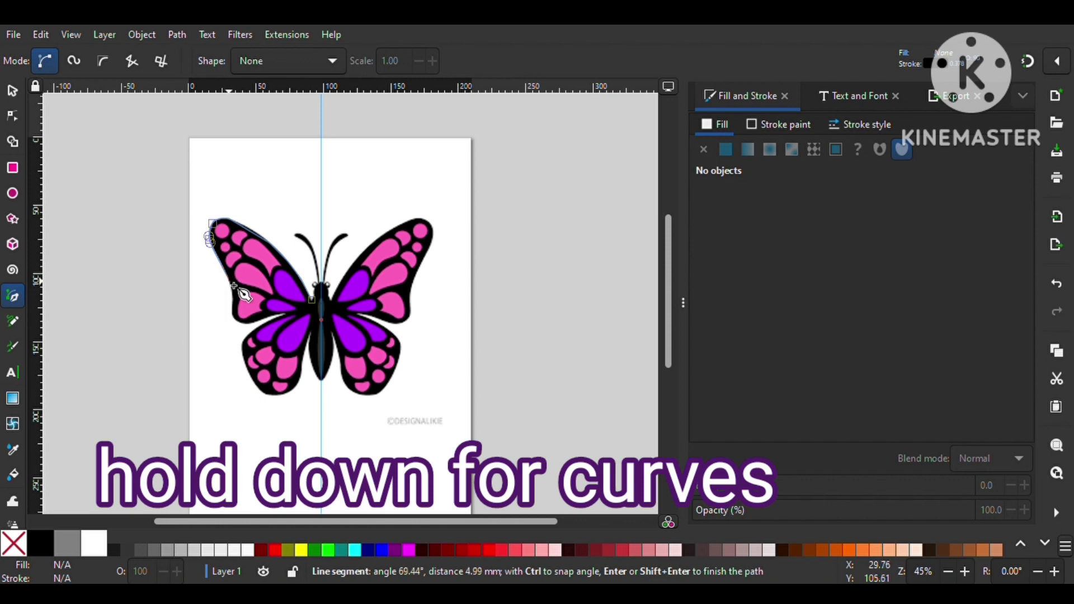
left_click(235, 291)
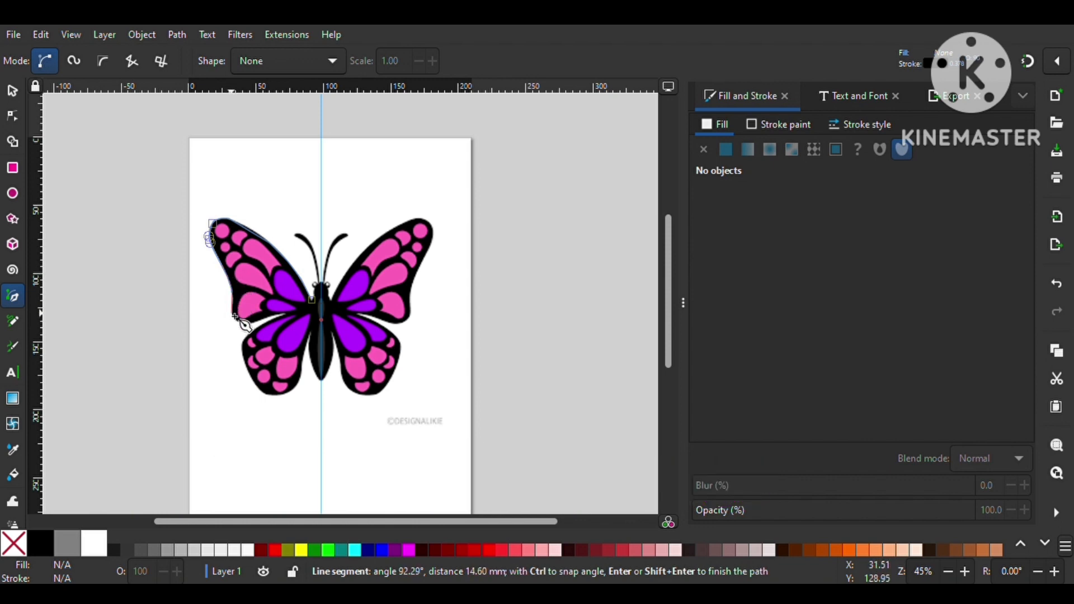
left_click(236, 318)
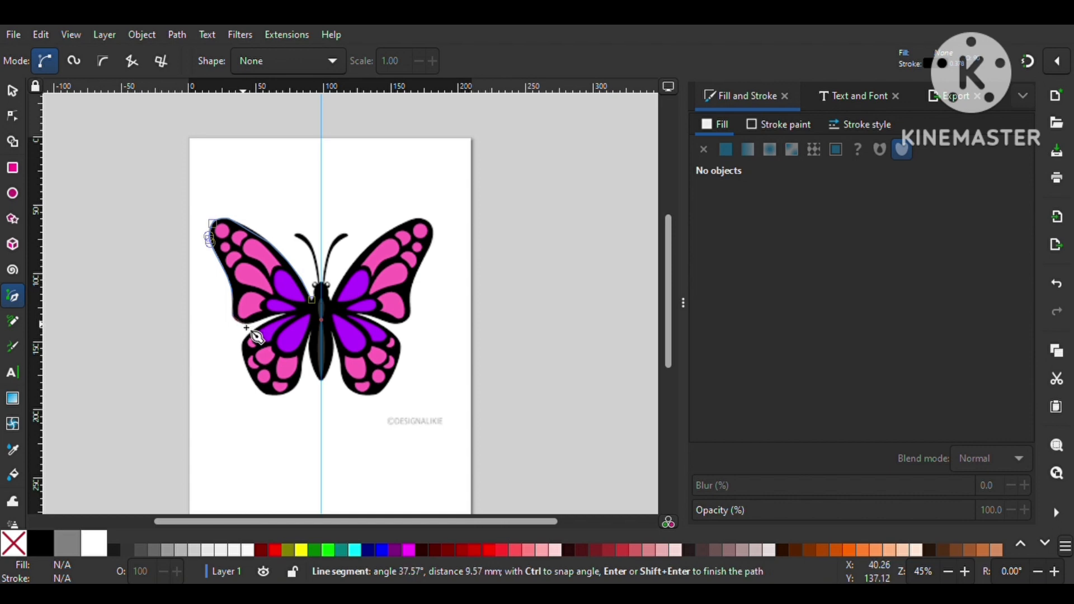
left_click_drag(252, 322, 270, 321)
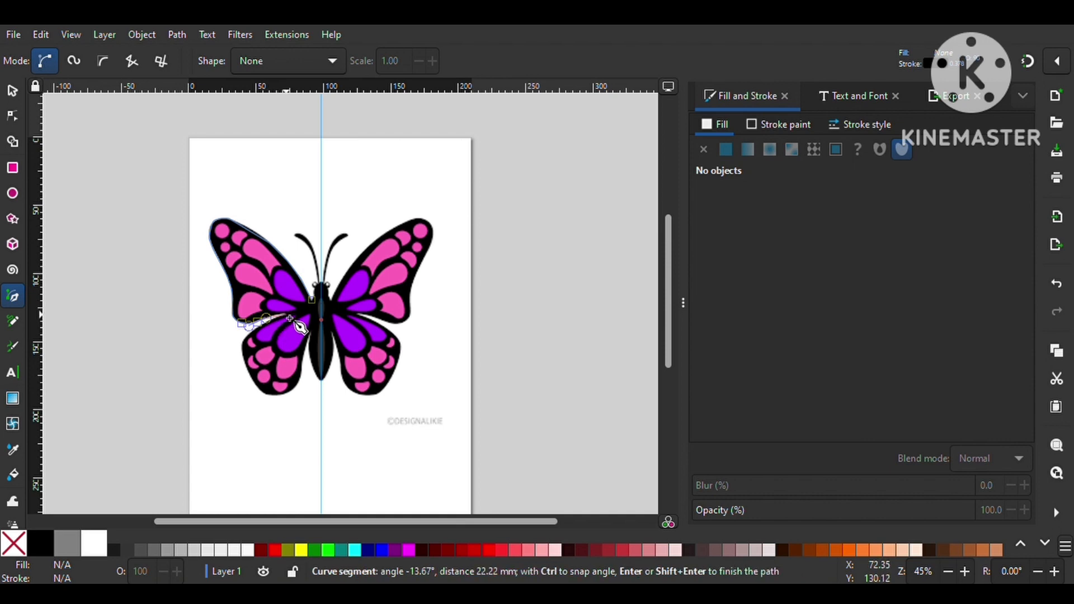
left_click(249, 340)
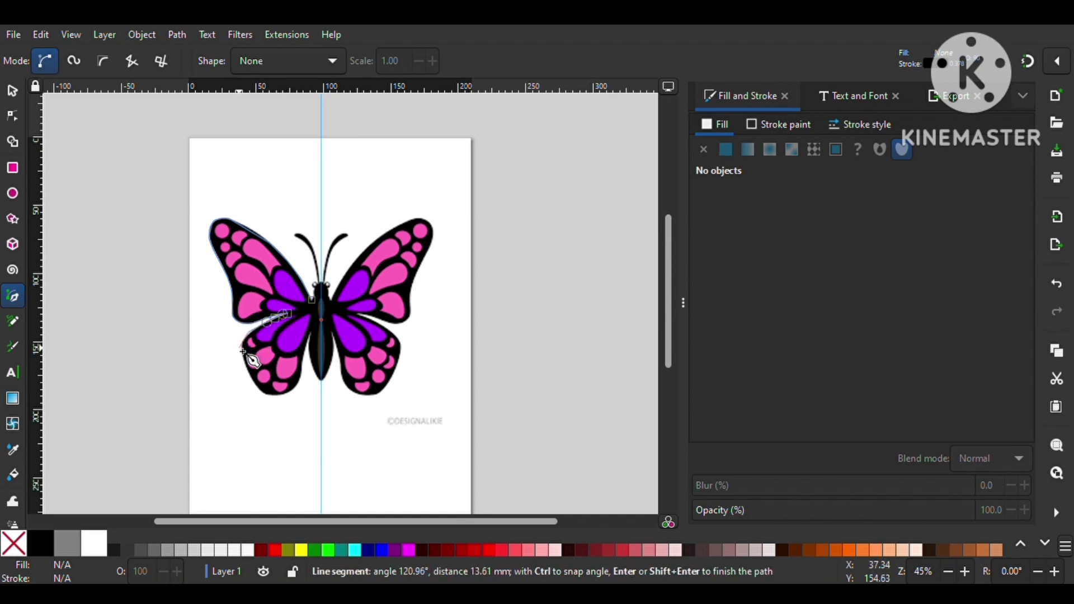
left_click_drag(244, 353, 240, 356)
key("ctrl+z")
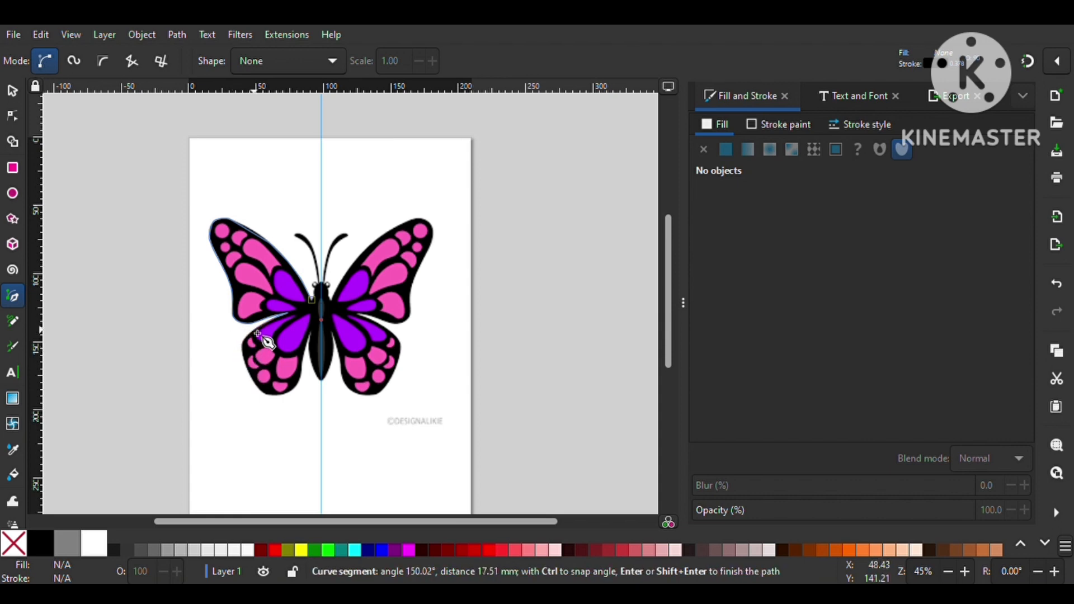
Trace the left lower wing's outline from the notch around its outer edge and close the path at the starting node beside the body.
left_click(259, 332)
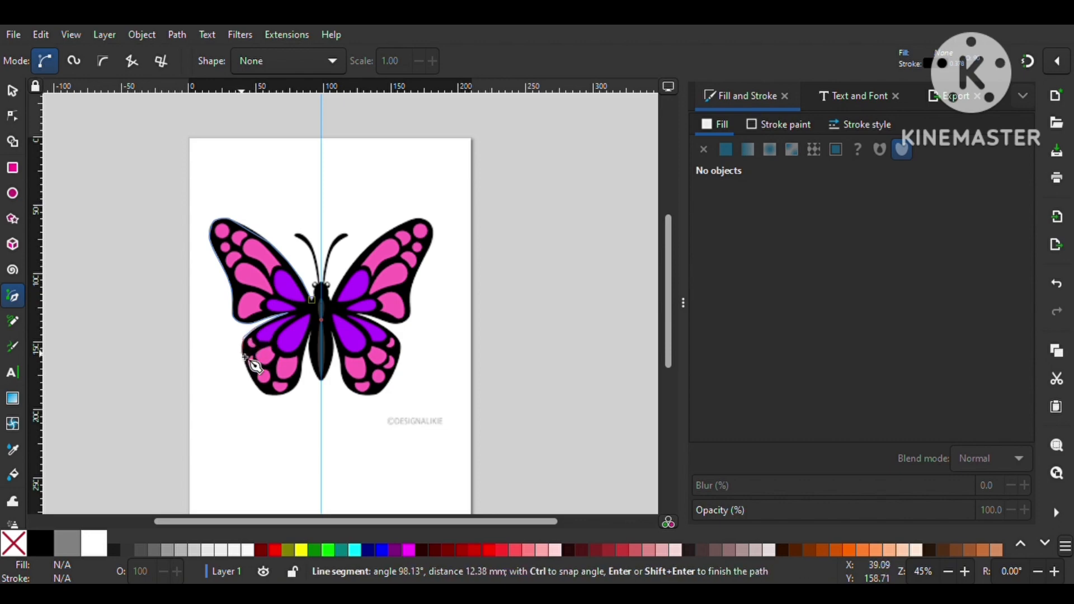
left_click_drag(244, 356, 252, 363)
left_click(314, 303)
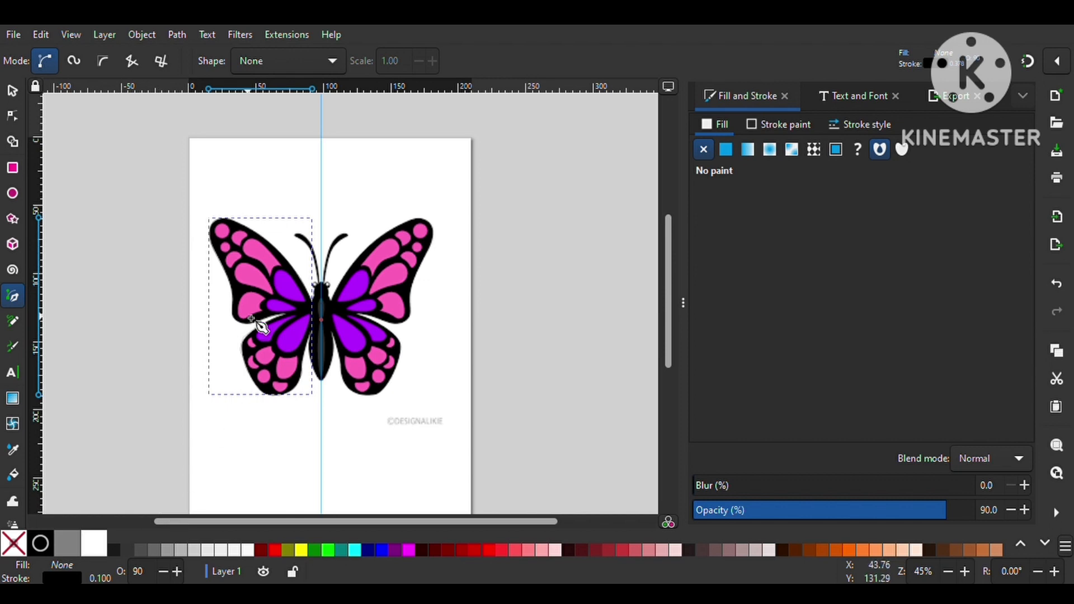
Move the butterfly reference image horizontally off the traced wing outline, to an X position of about 72 mm.
left_click(13, 92)
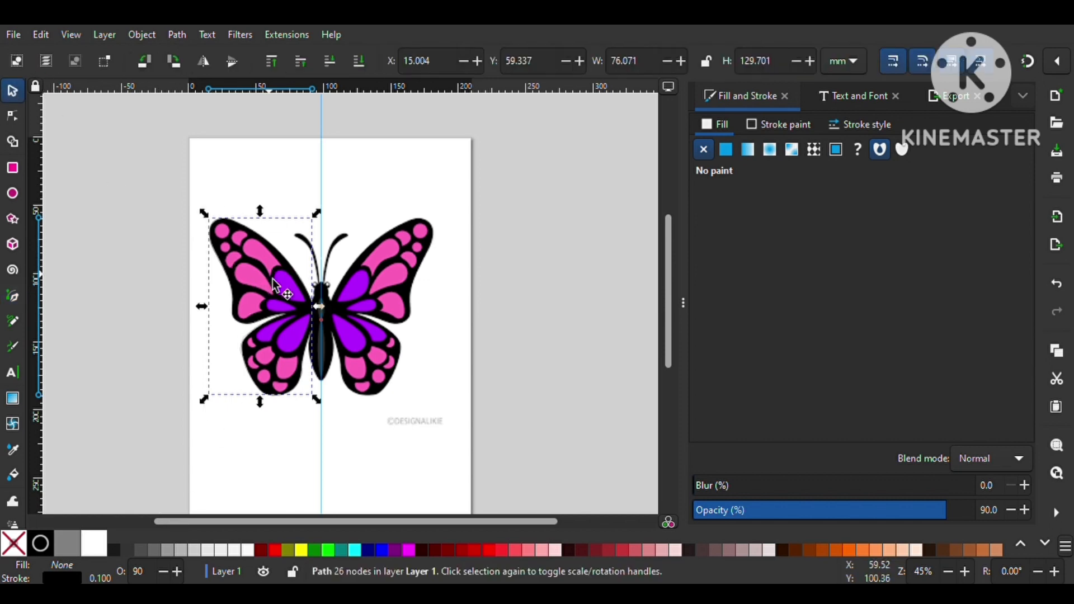
left_click_drag(281, 295, 378, 294)
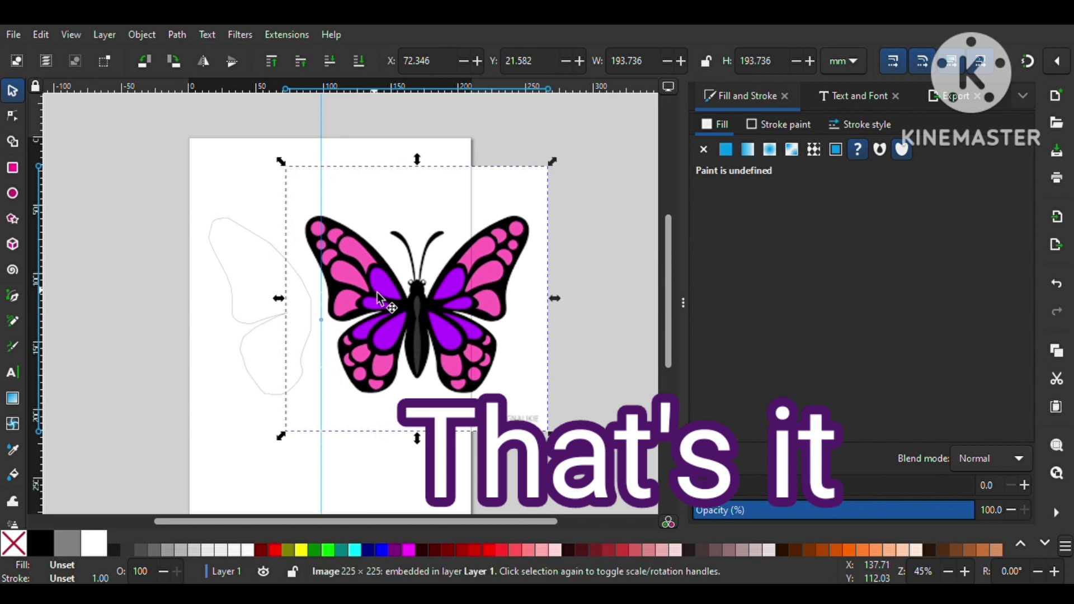
Start the body outline at the neck with the Pen tool and trace down the left side and around the tail.
key("b")
left_click(413, 297)
key("Escape")
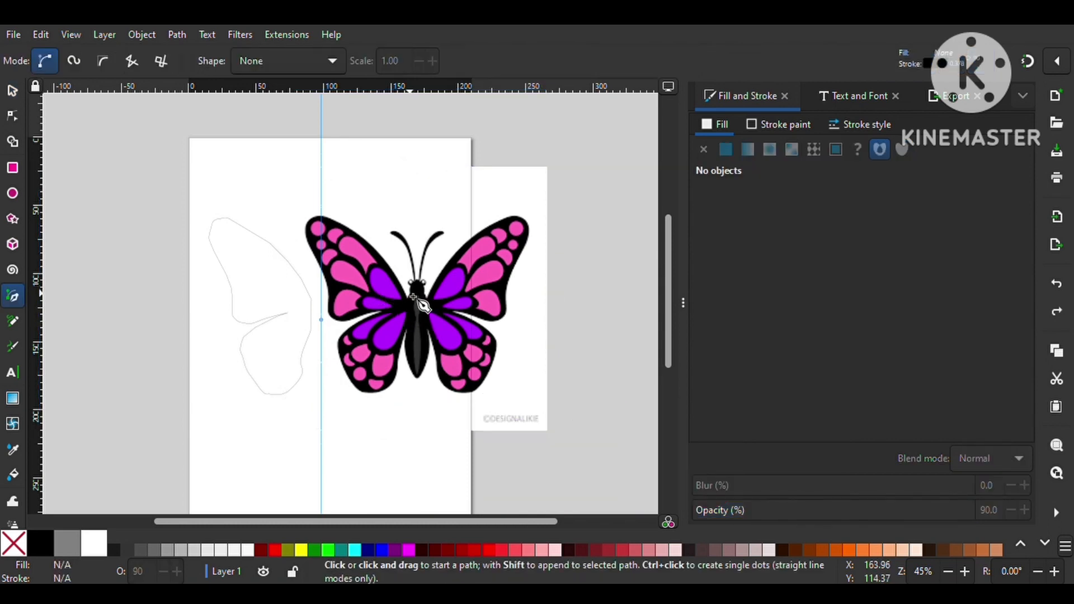
left_click(412, 293)
mouse_move(407, 314)
left_mouse_down()
mouse_move(404, 359)
mouse_move(420, 382)
mouse_move(430, 333)
left_mouse_up()
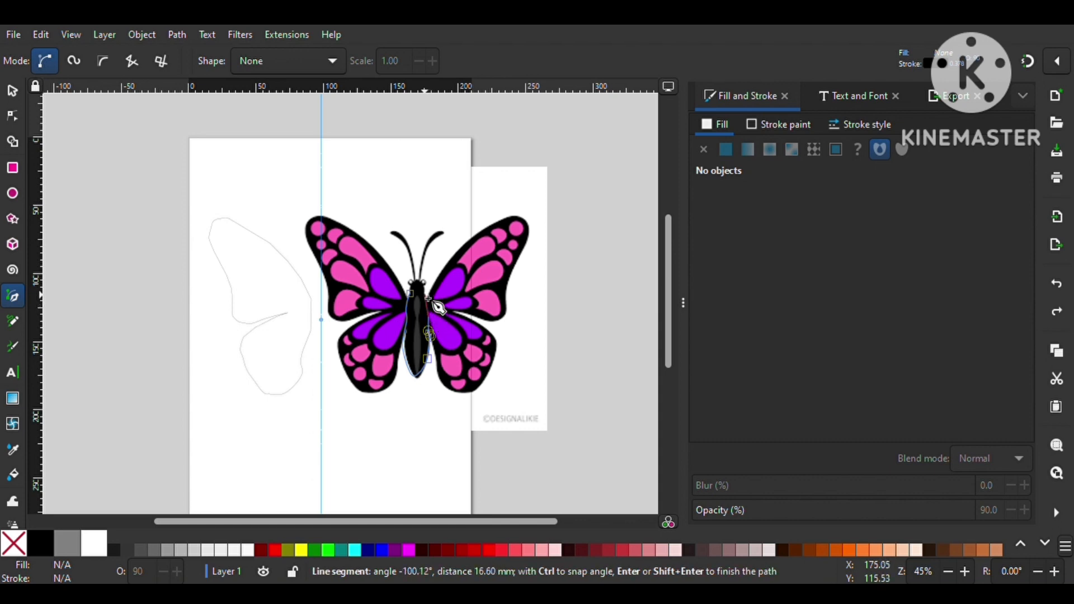
Close the body outline at the neck and draw an ellipse over the butterfly's head.
left_click_drag(428, 301, 423, 295)
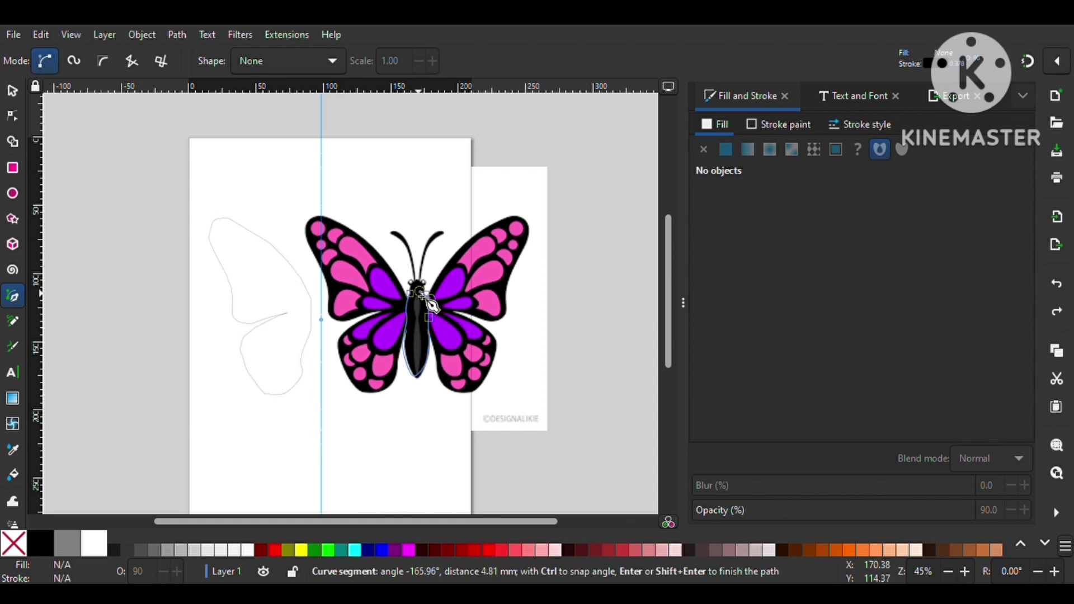
left_click(413, 295)
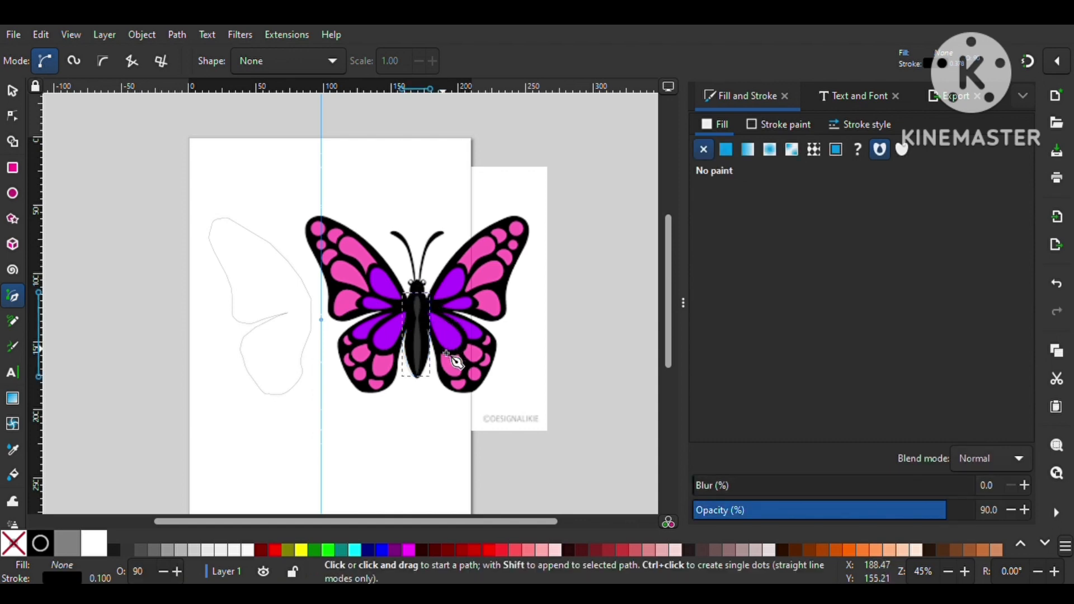
left_click(12, 194)
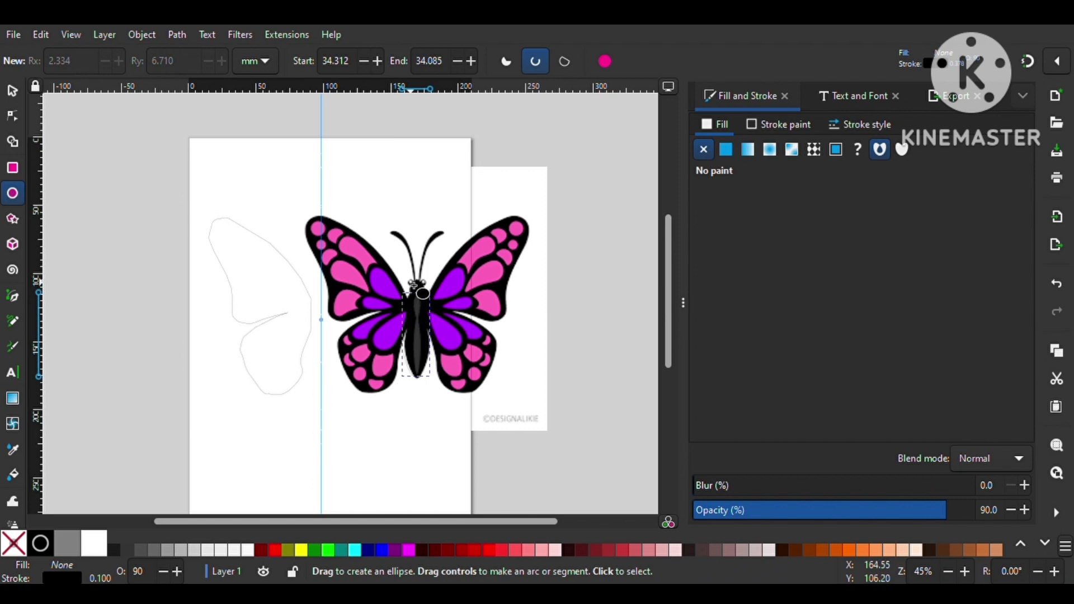
left_click_drag(414, 285, 427, 299)
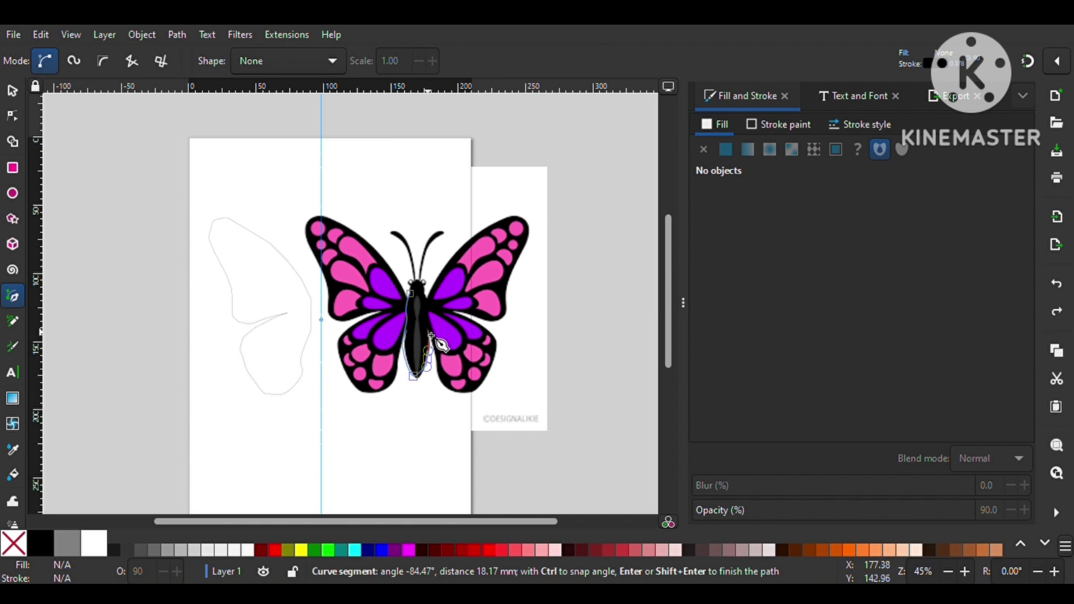
Continue the body outline up the right side with curved segments and close it at the neck.
left_click_drag(431, 335, 430, 333)
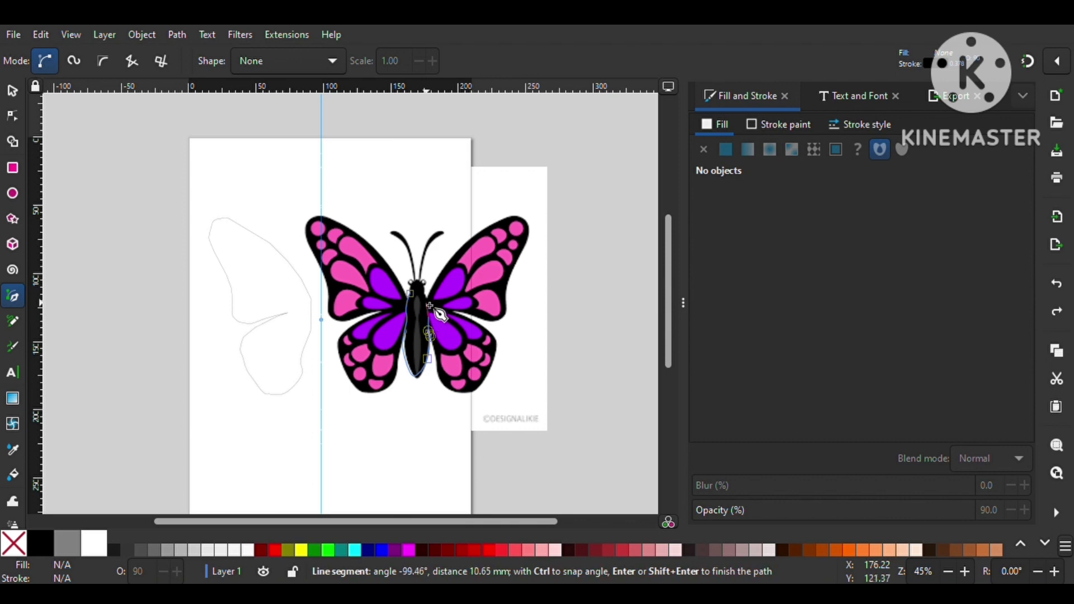
left_click_drag(427, 307, 424, 295)
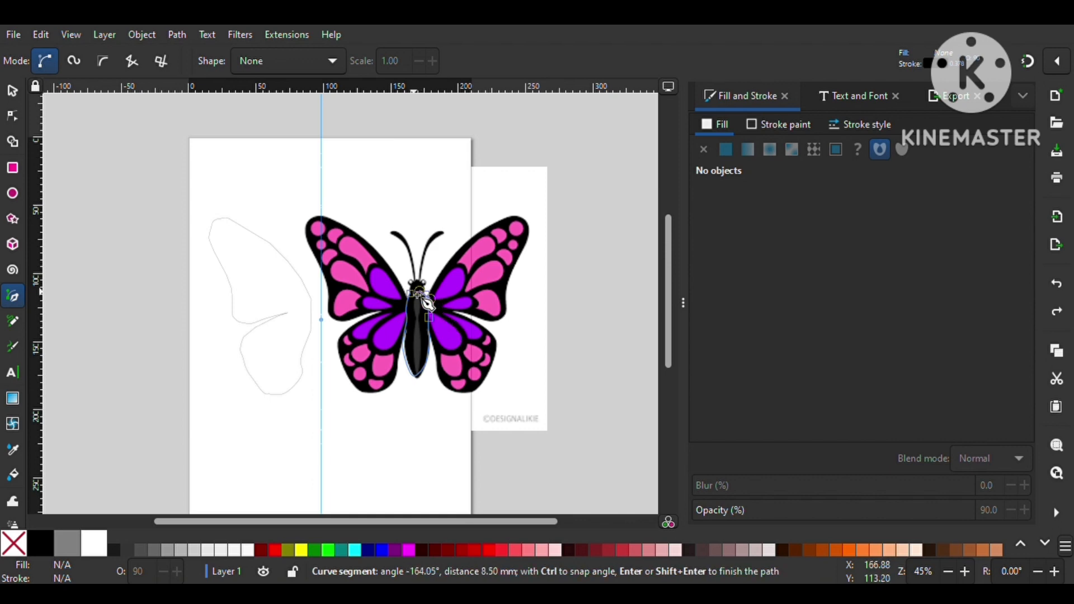
left_click(420, 296)
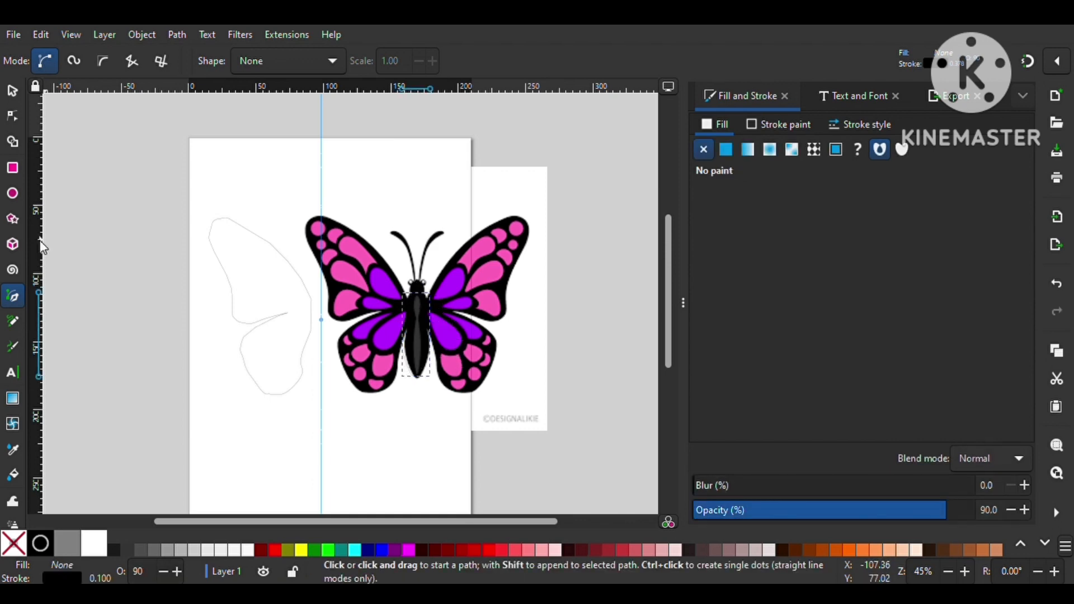
Draw a circle with a radius of about 4.7 mm over the butterfly's head.
key("e")
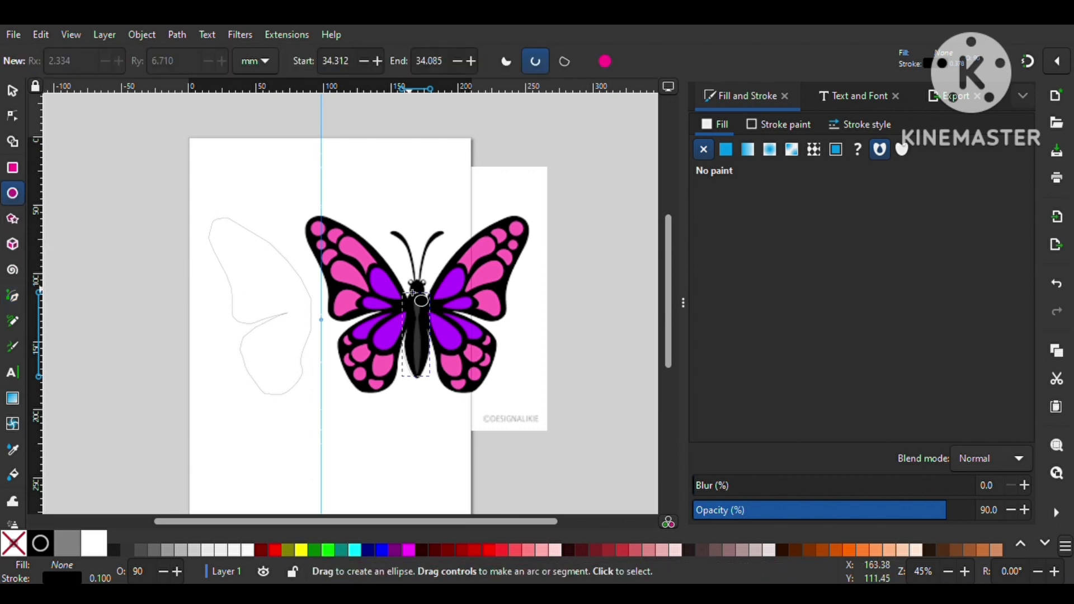
left_click_drag(414, 285, 427, 298)
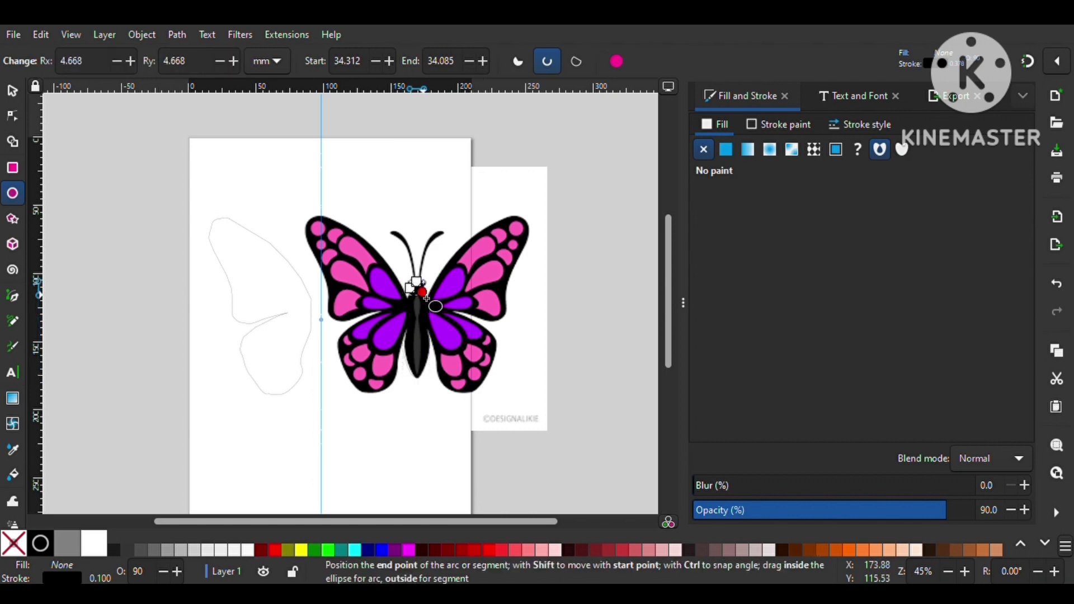
Try to draw the right and left antennae with the Calligraphy tool.
left_click(15, 297)
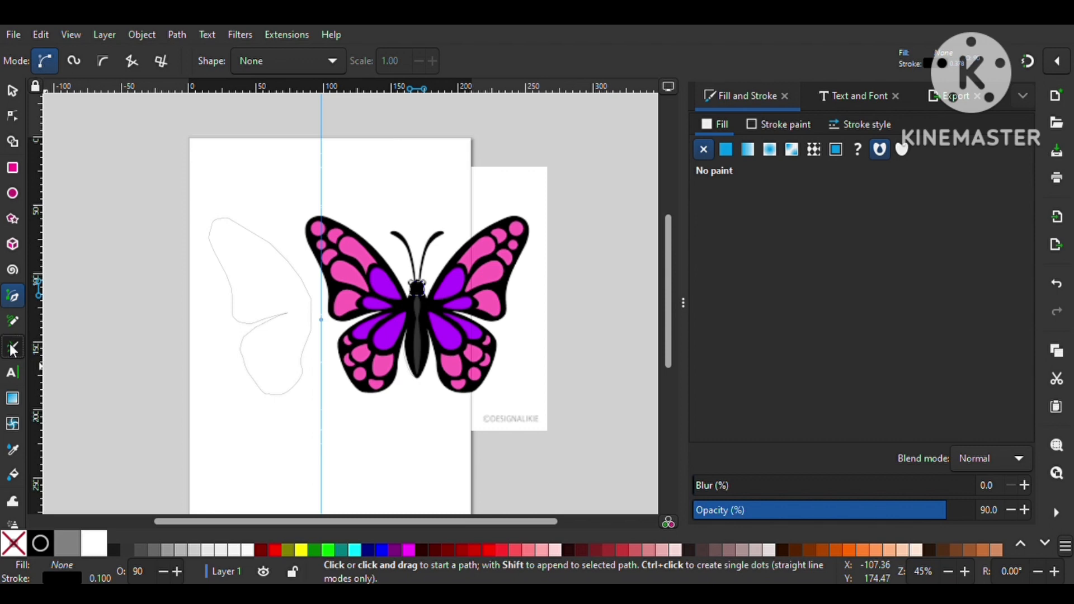
key("c")
mouse_move(421, 286)
left_mouse_down()
mouse_move(429, 249)
mouse_move(449, 235)
left_mouse_up()
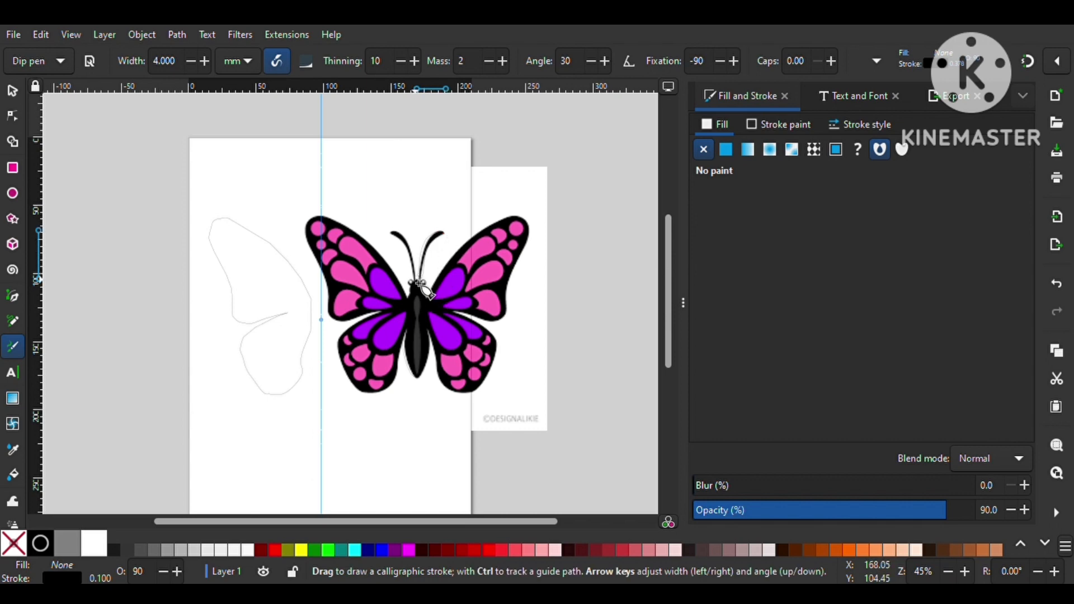
left_click_drag(415, 279, 397, 234)
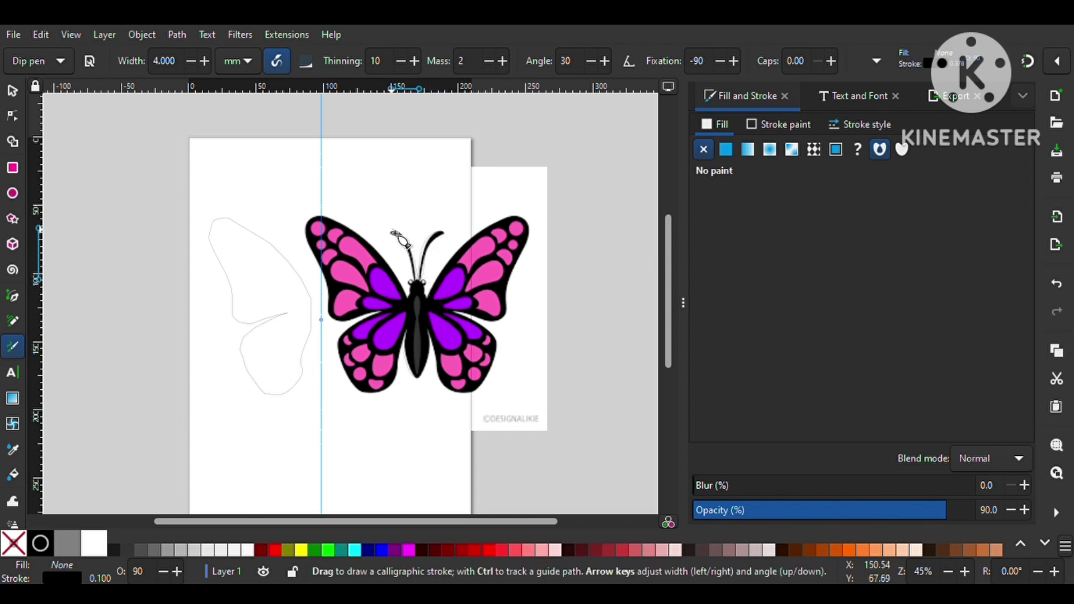
key("Escape")
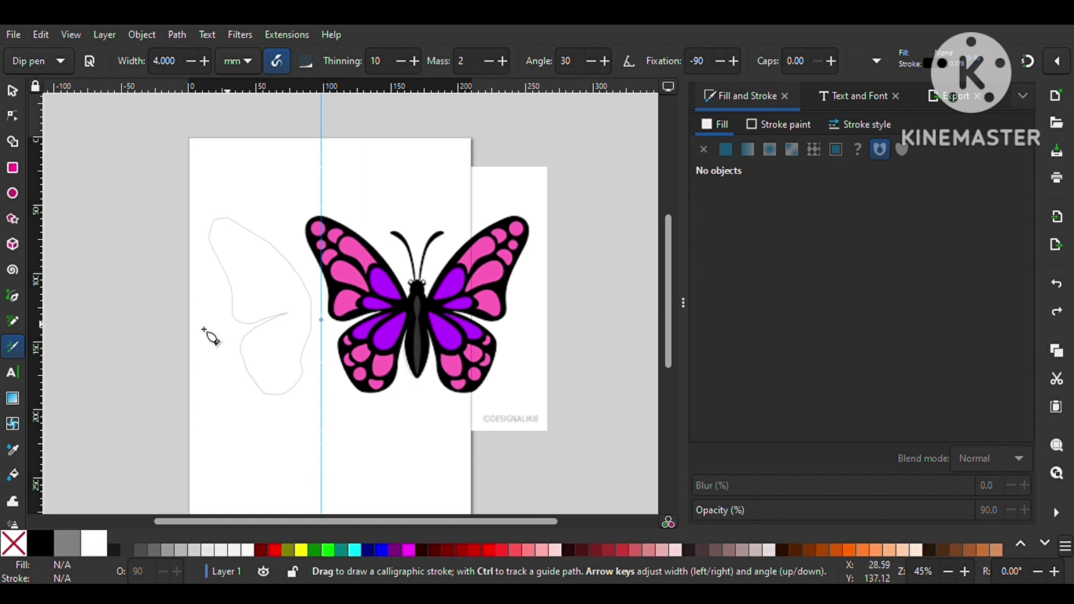
Draw the right antenna with the Pen tool as a curved path from the head to the antenna tip.
left_click(13, 297)
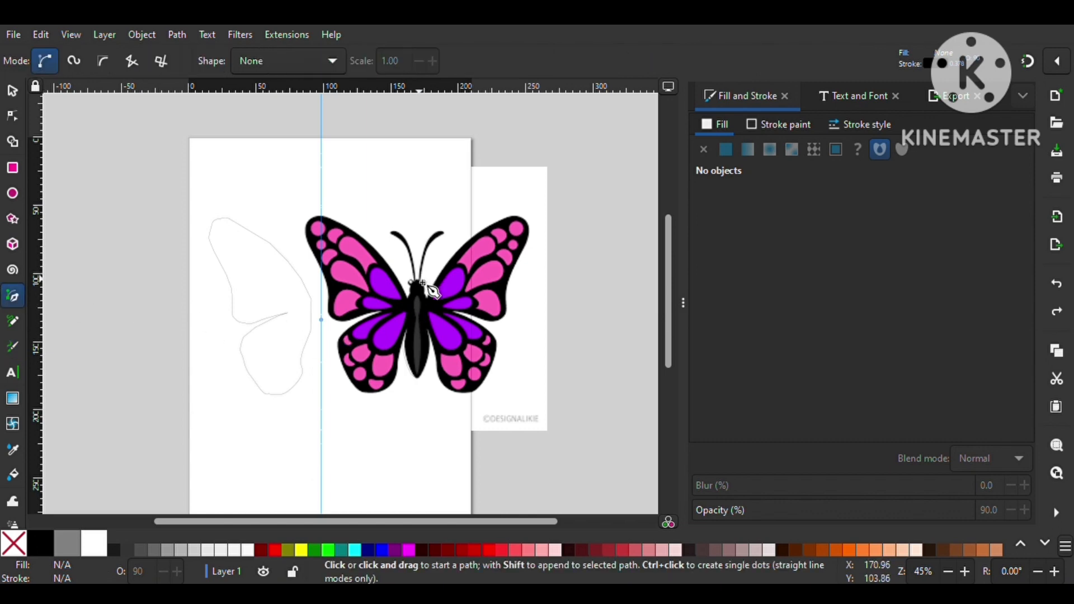
mouse_move(422, 284)
left_mouse_down()
mouse_move(434, 249)
mouse_move(422, 280)
left_mouse_up()
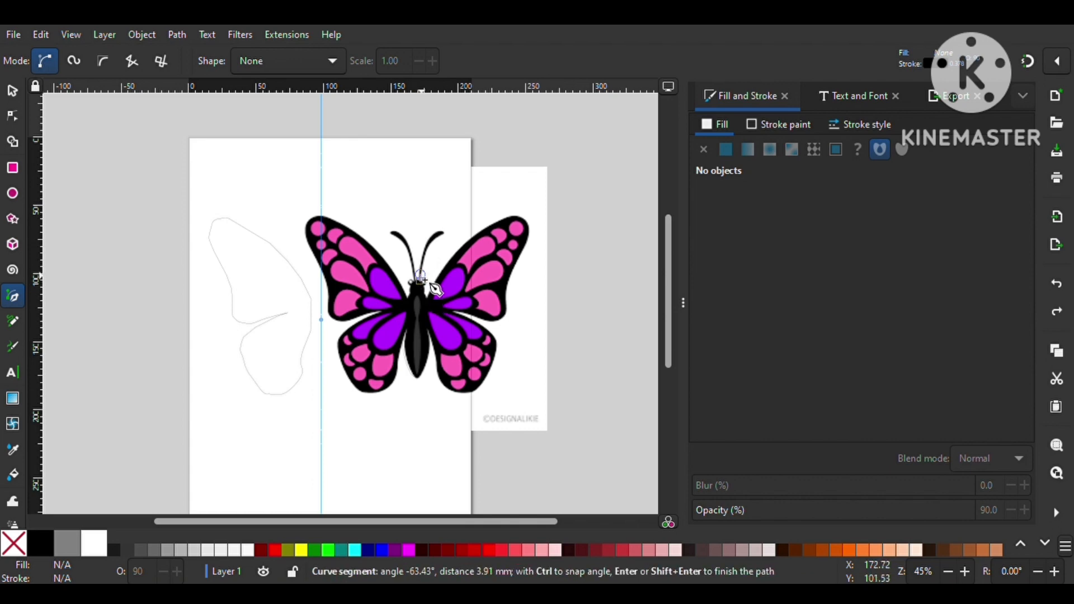
left_click(423, 285)
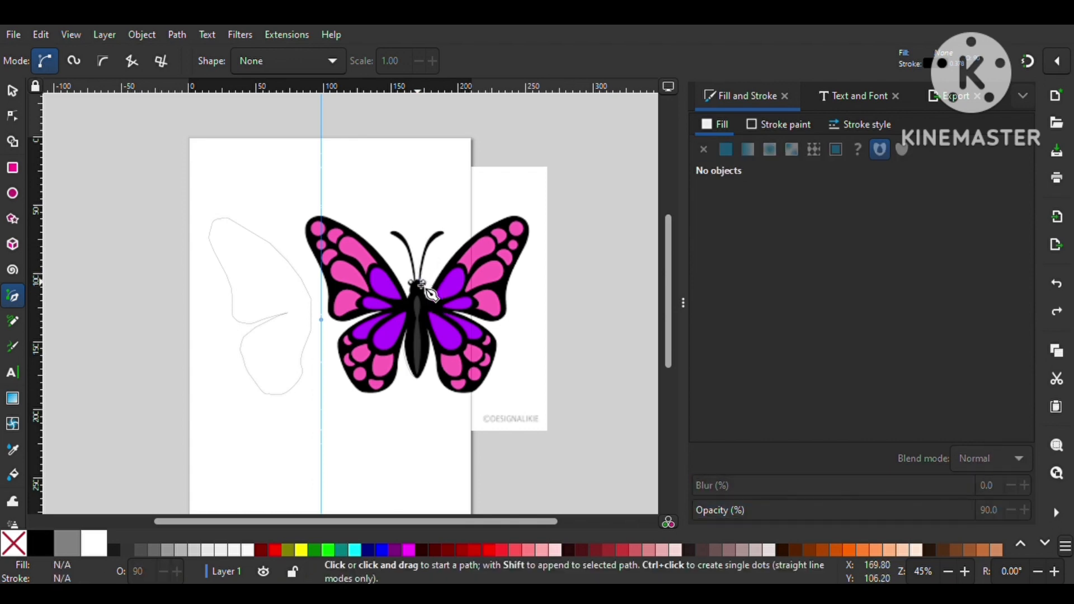
left_click(424, 284)
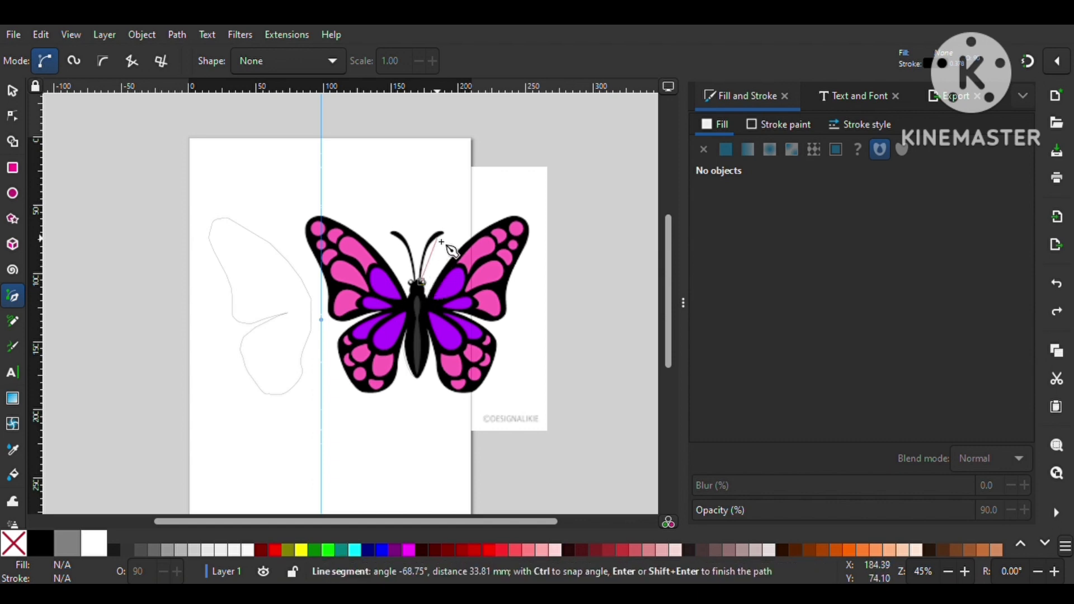
left_click_drag(430, 259, 438, 250)
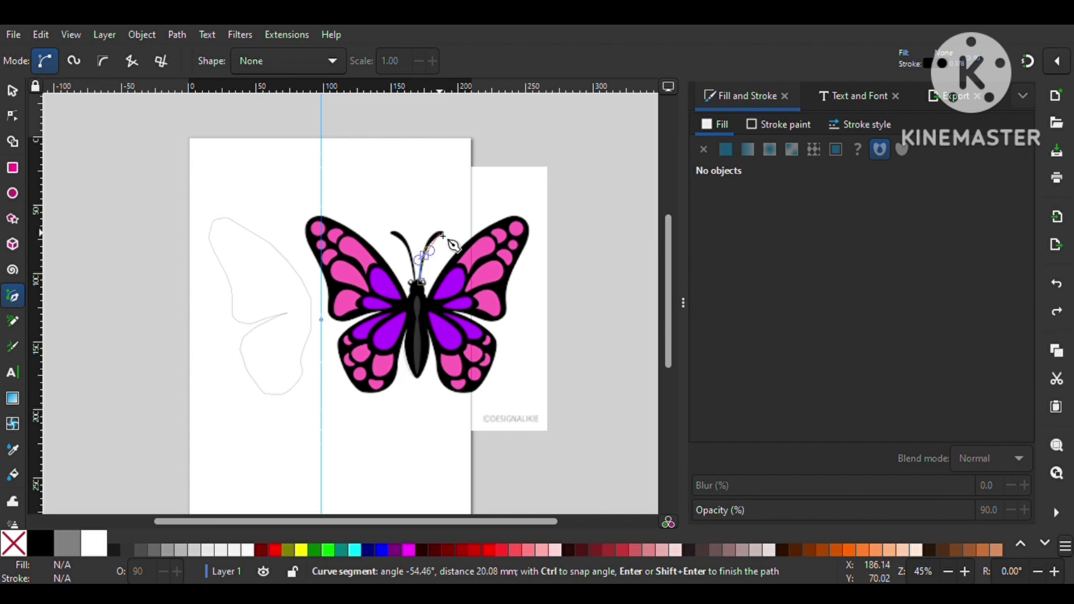
key("BackSpace")
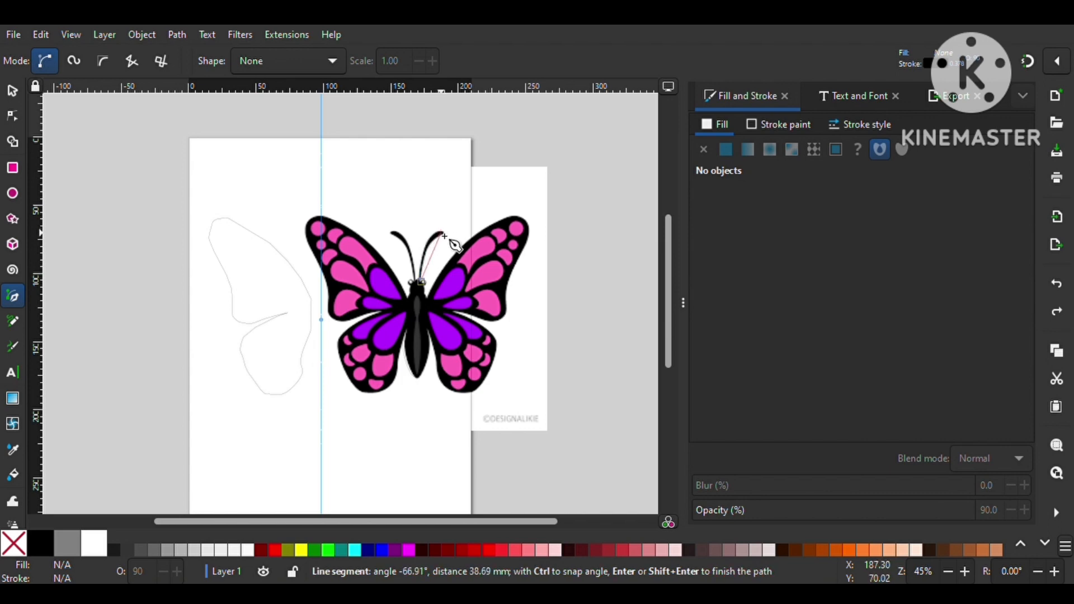
left_click_drag(441, 233, 464, 246)
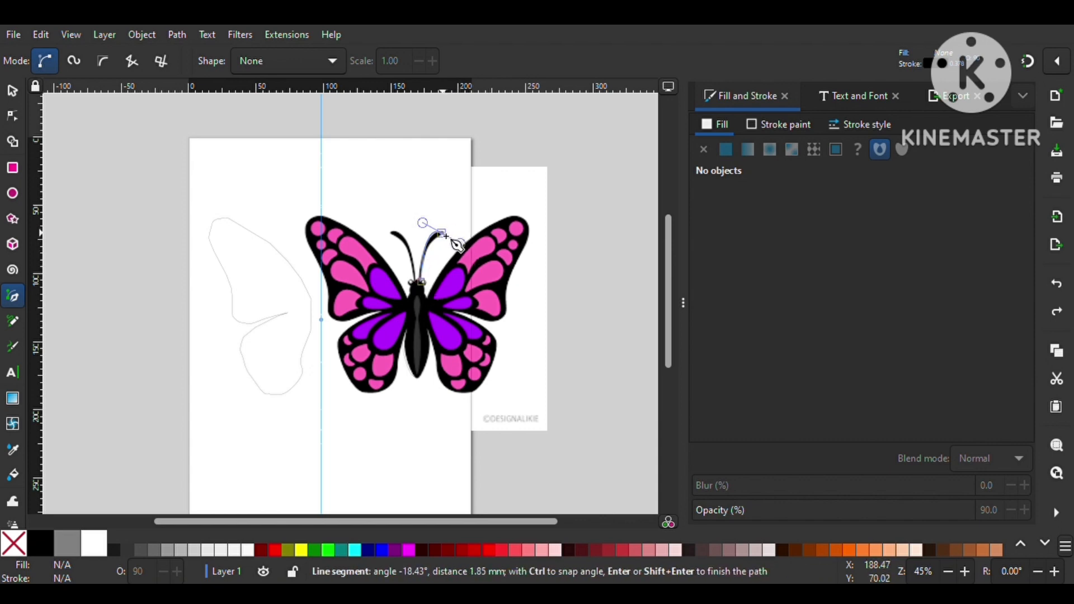
key("Return")
Draw the left antenna as a curved path from the head to its tip.
mouse_move(416, 281)
left_mouse_down()
mouse_move(411, 256)
mouse_move(421, 288)
left_mouse_up()
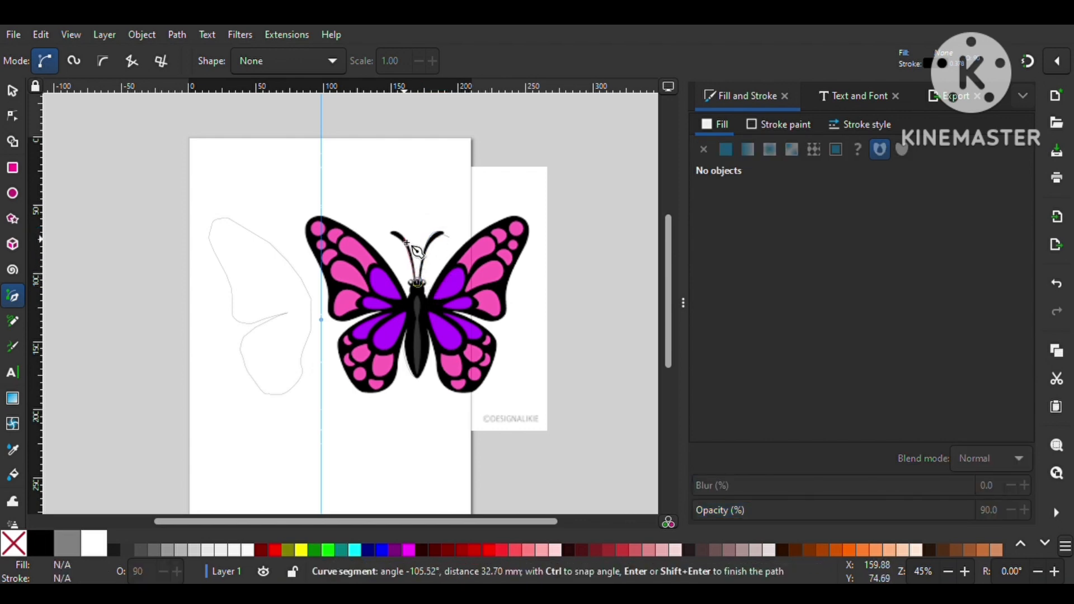
left_click_drag(393, 230, 386, 239)
key("Return")
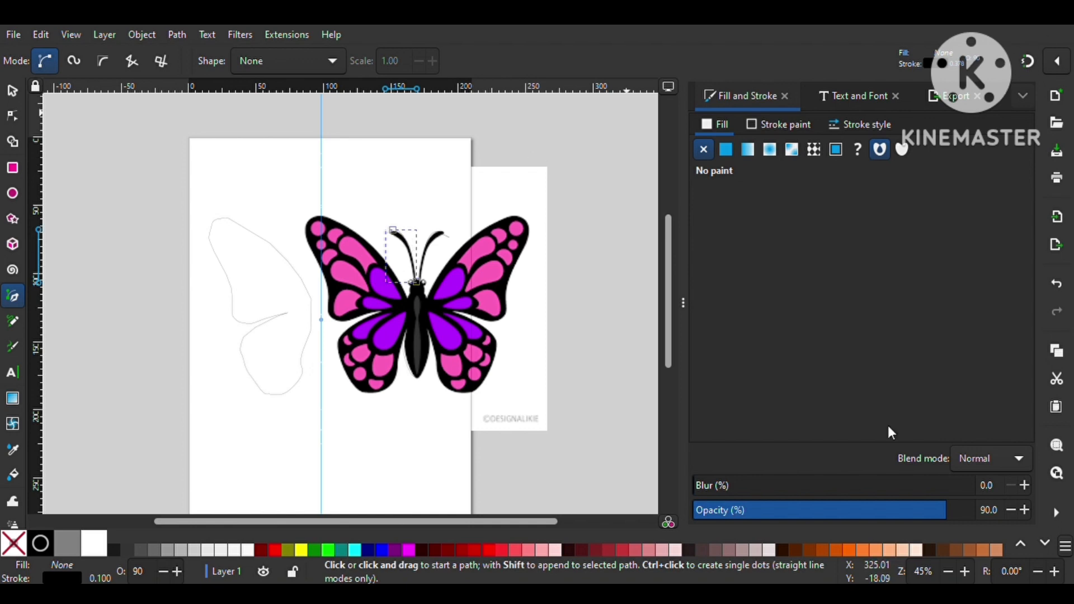
Move the reference butterfly image away from the traced body, across the page's left edge.
left_click(14, 92)
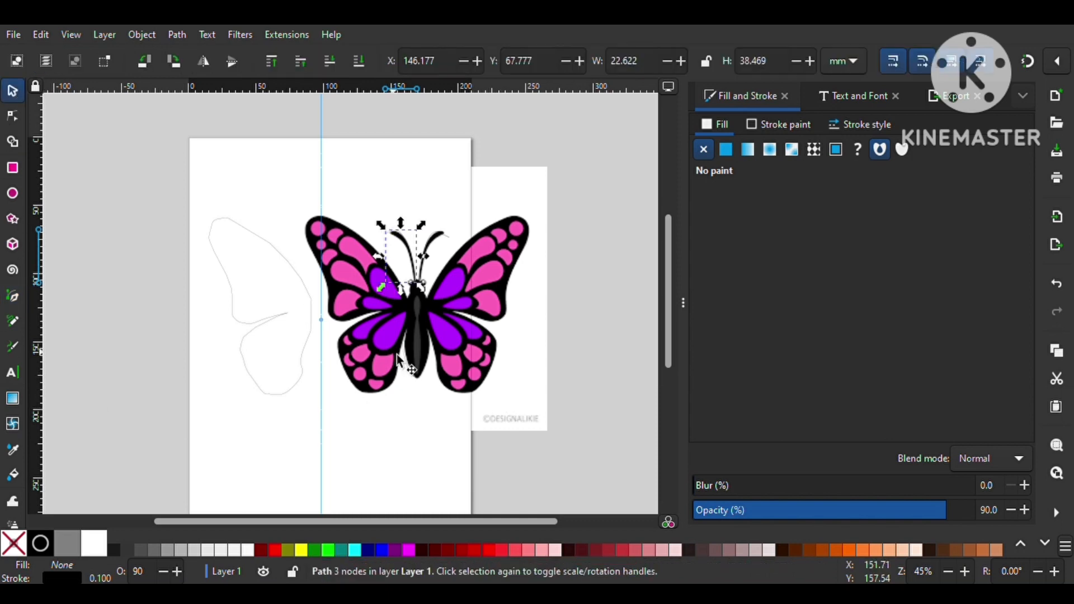
left_click(382, 385)
left_click_drag(383, 385, 120, 434)
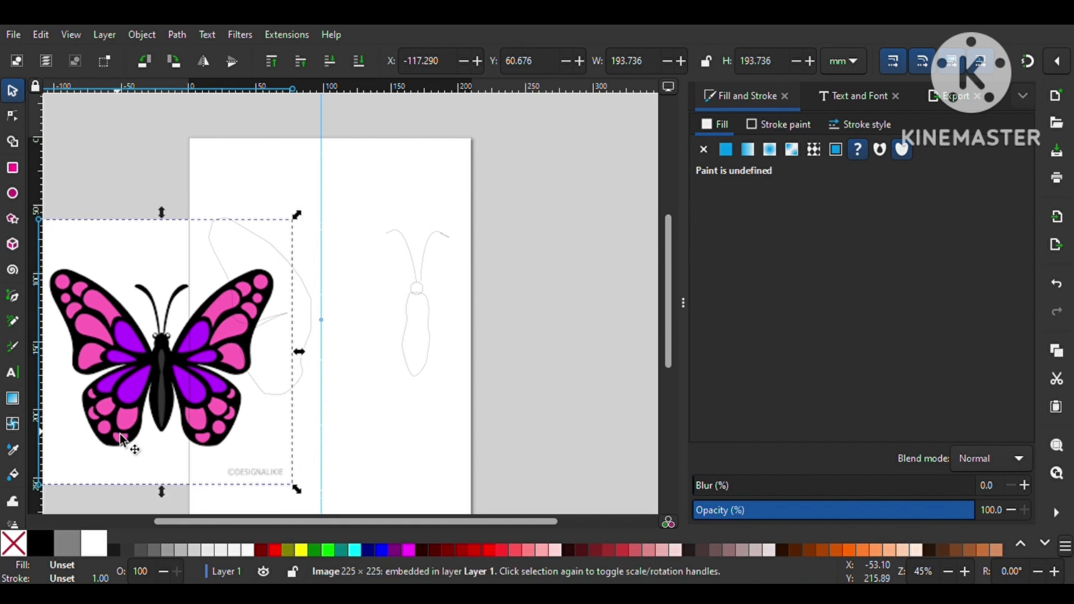
Set the stroke width of both antennae to 1.6 mm.
left_click(431, 340)
left_click(426, 270)
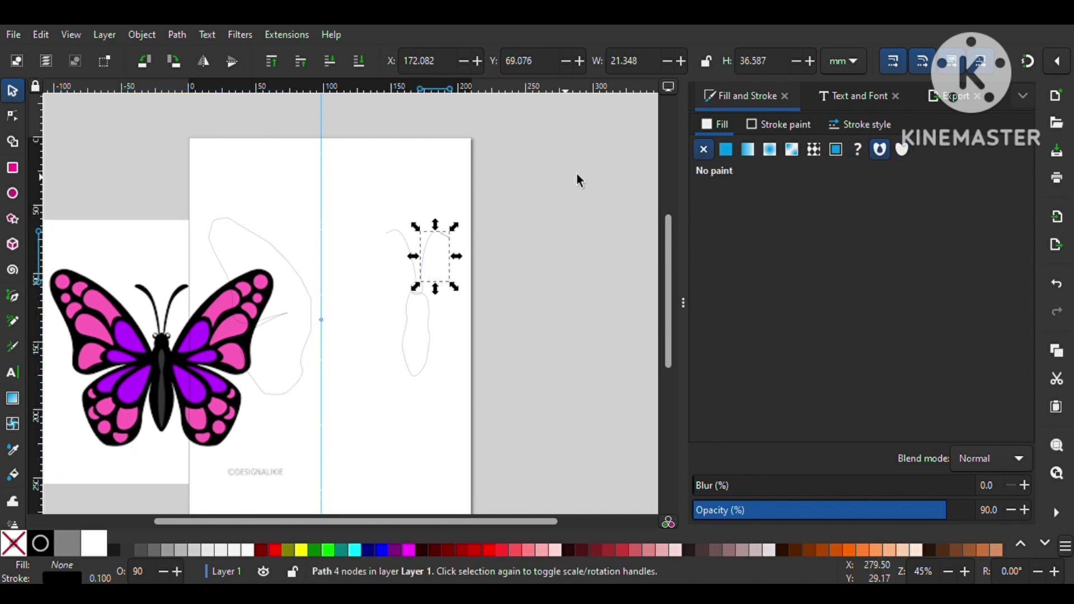
left_click(762, 125)
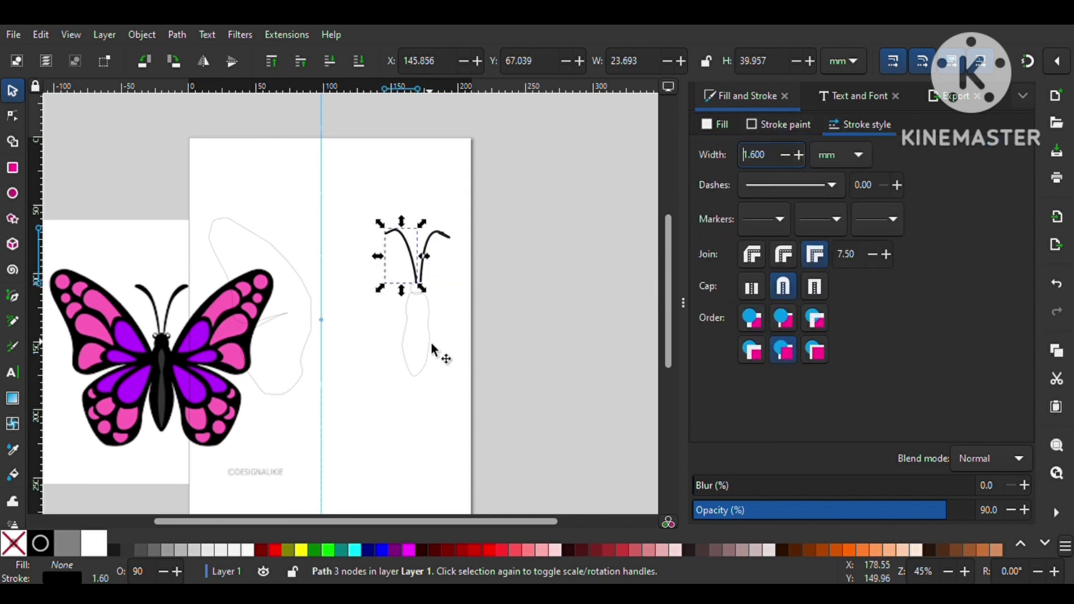
Set the body outline's stroke width to 0.7 mm and fill the body with flat black.
left_click(436, 352)
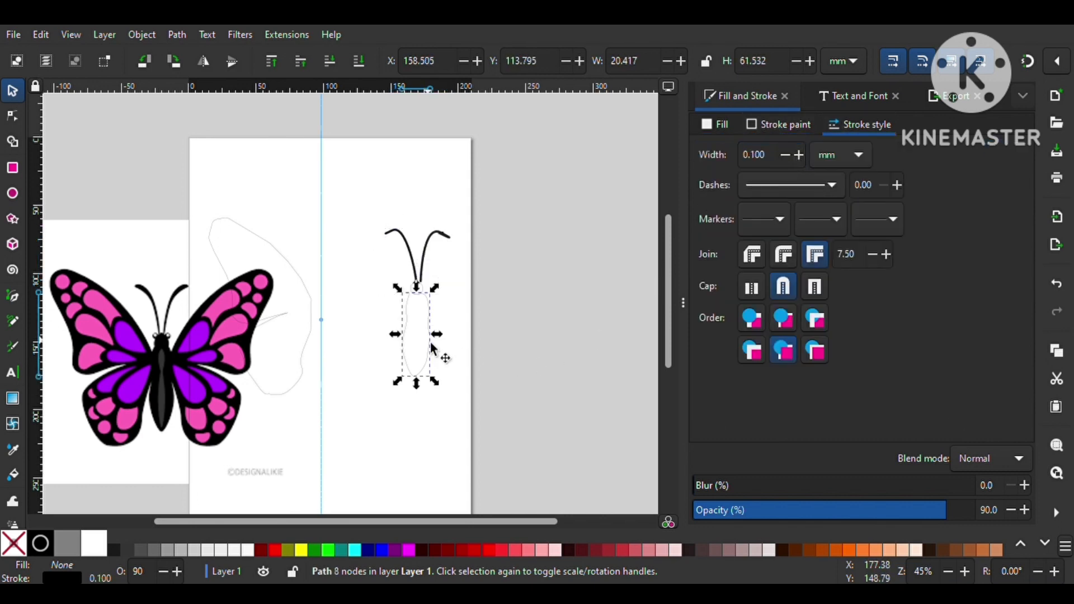
left_click(802, 155)
left_click(801, 154)
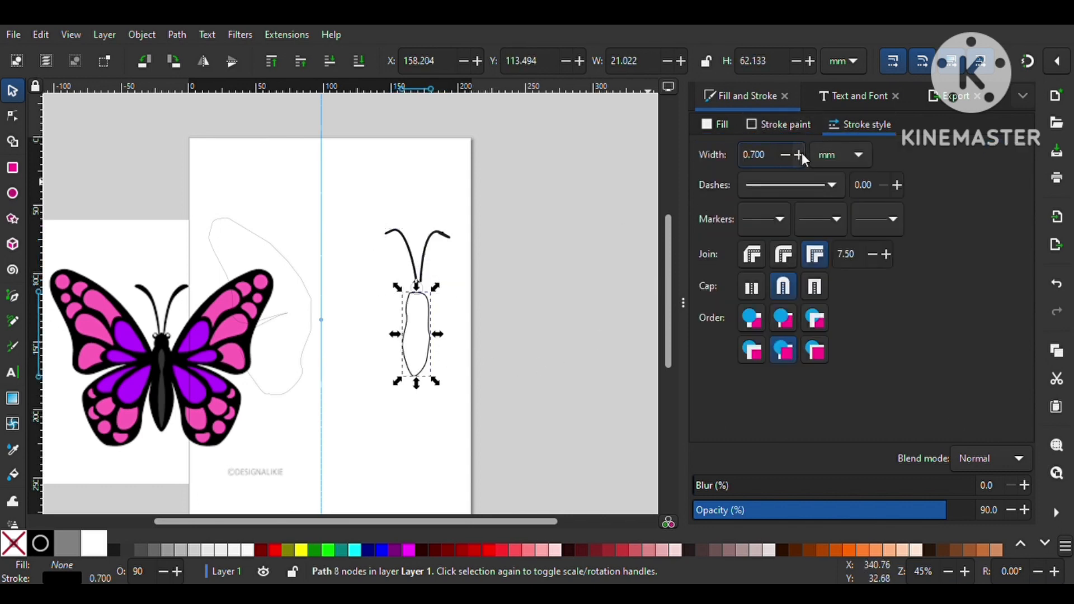
left_click(706, 122)
left_click(727, 150)
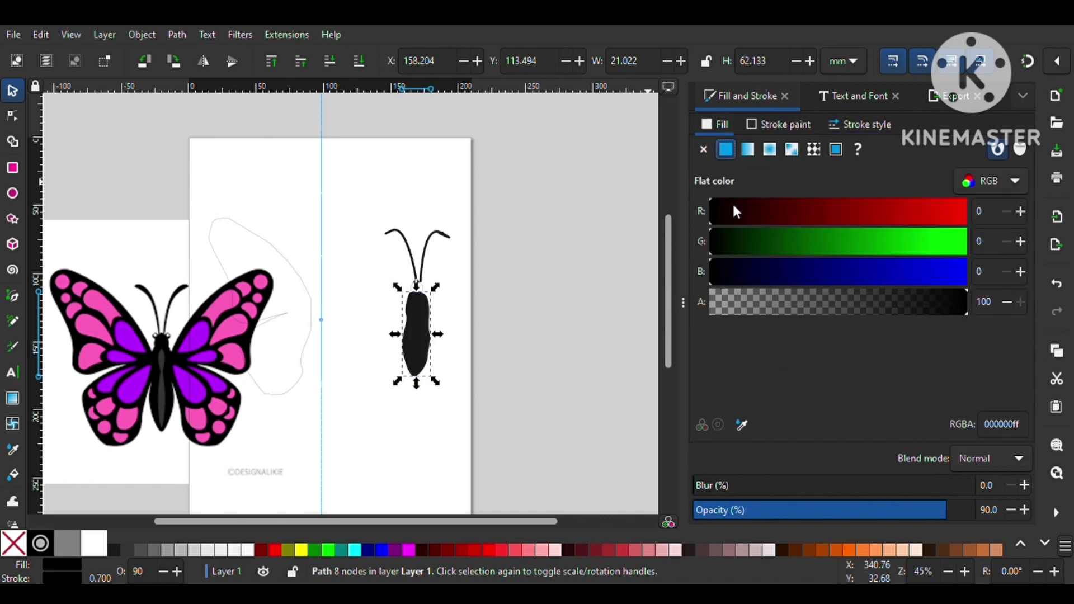
Fill the head circle with flat black.
left_click(425, 294)
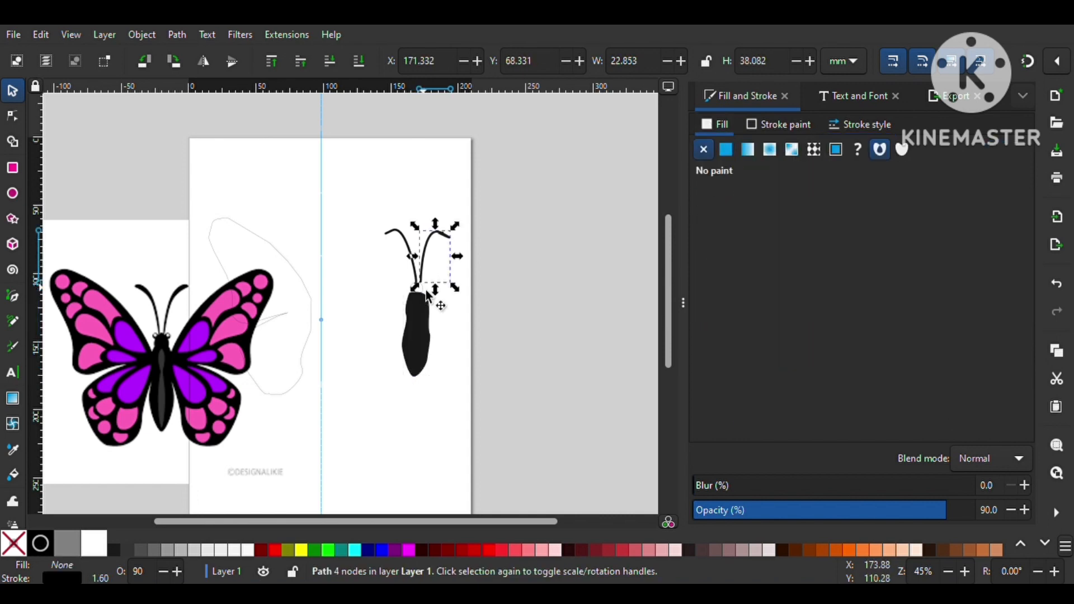
left_click(423, 297)
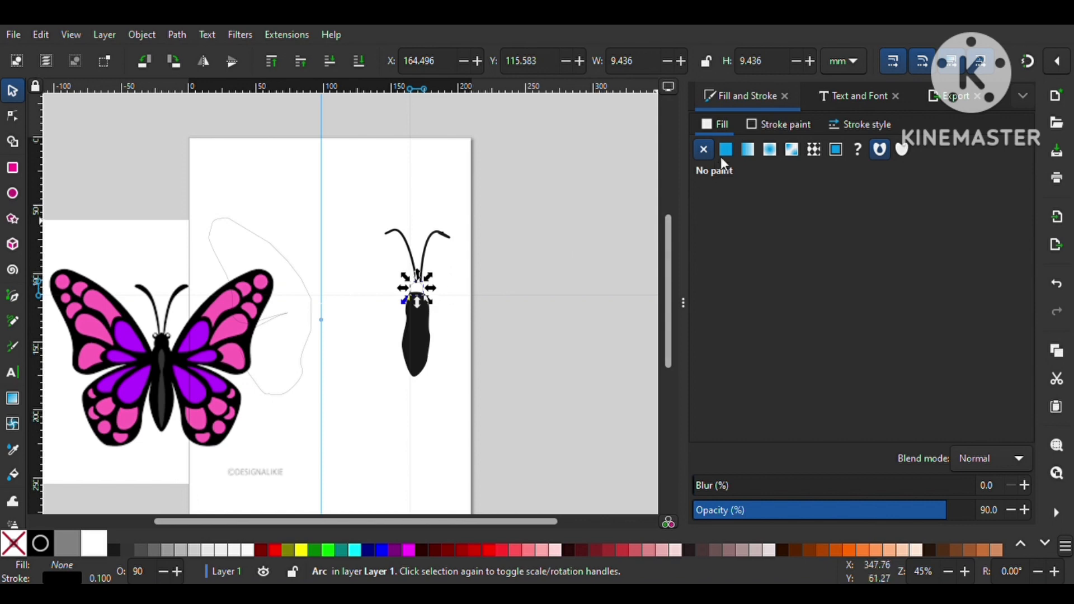
left_click(726, 150)
left_click(439, 273)
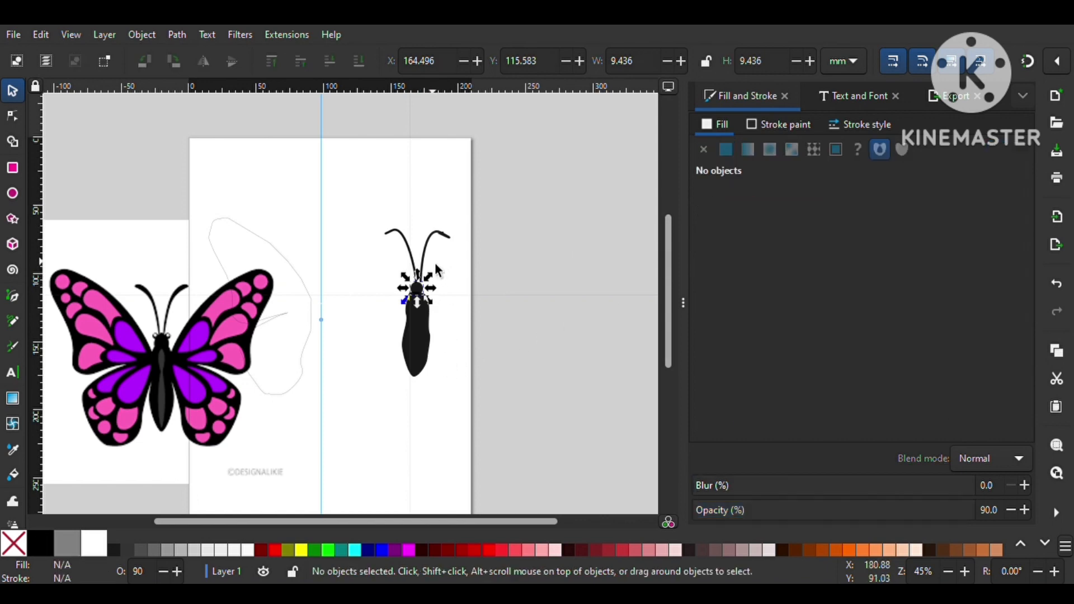
Shift the right antenna slightly so its base meets the head next to the left antenna.
left_click(429, 264)
left_click_drag(429, 266, 426, 271)
left_click(415, 272)
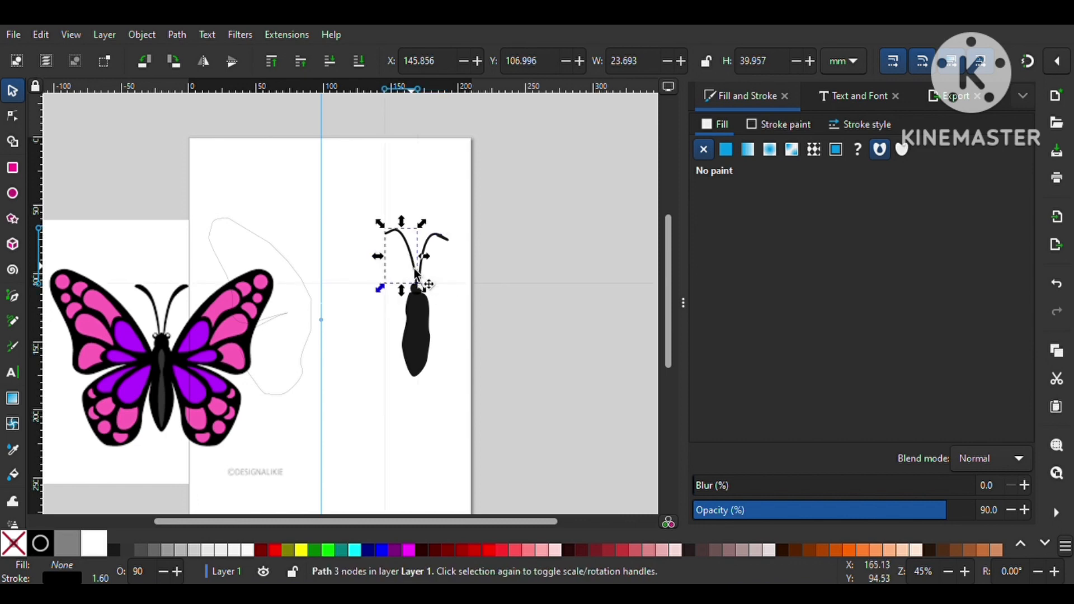
Adjust the nodes and handles on the body's sides to refine its narrowed waist.
left_click_drag(432, 331, 427, 332)
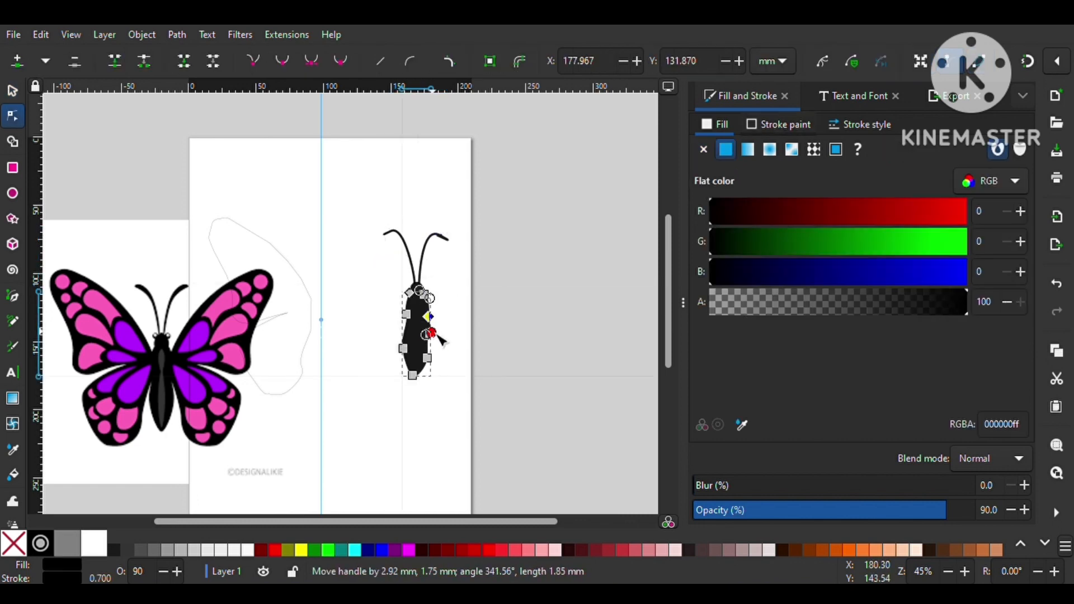
mouse_move(439, 335)
left_mouse_down()
mouse_move(412, 326)
mouse_move(420, 376)
mouse_move(444, 352)
mouse_move(434, 349)
left_mouse_up()
left_click(409, 315)
left_click(429, 360)
left_click(449, 367)
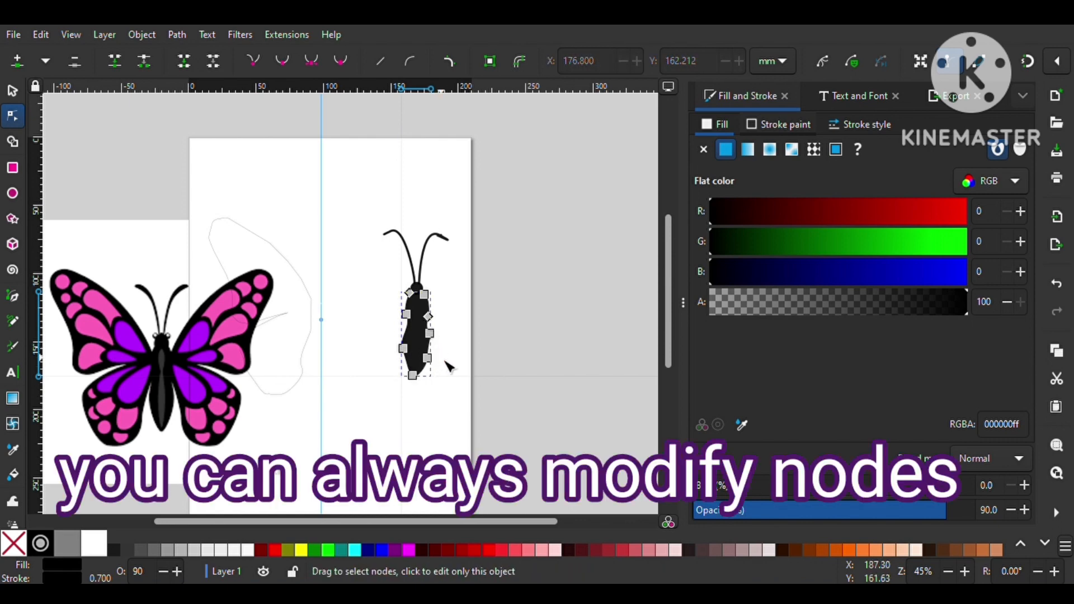
left_click(450, 367)
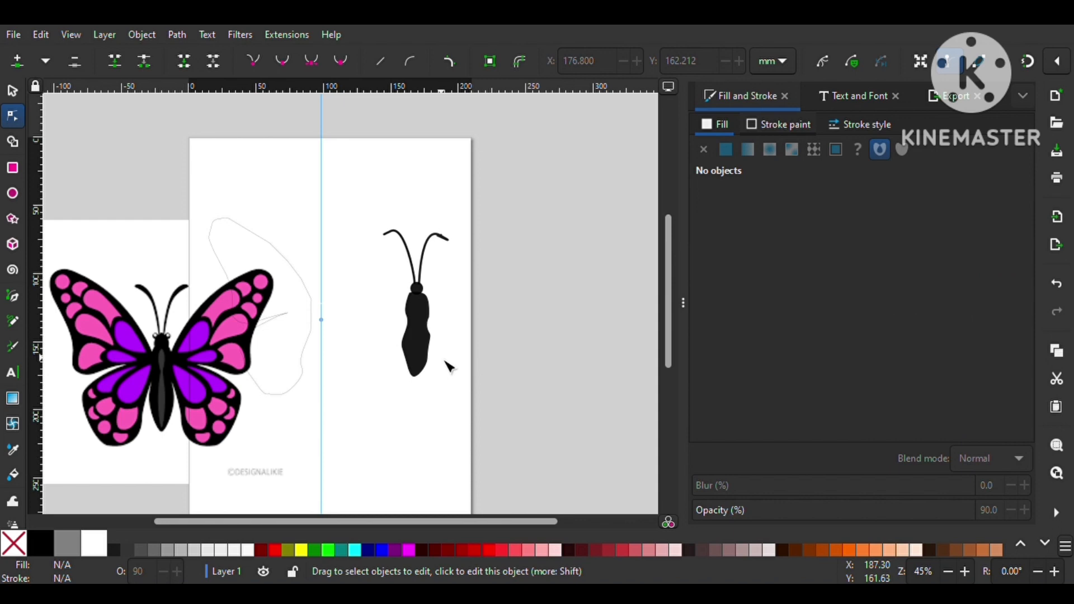
Group the antennae, head and body, and move the group onto the vertical guide.
left_click_drag(365, 209, 490, 459)
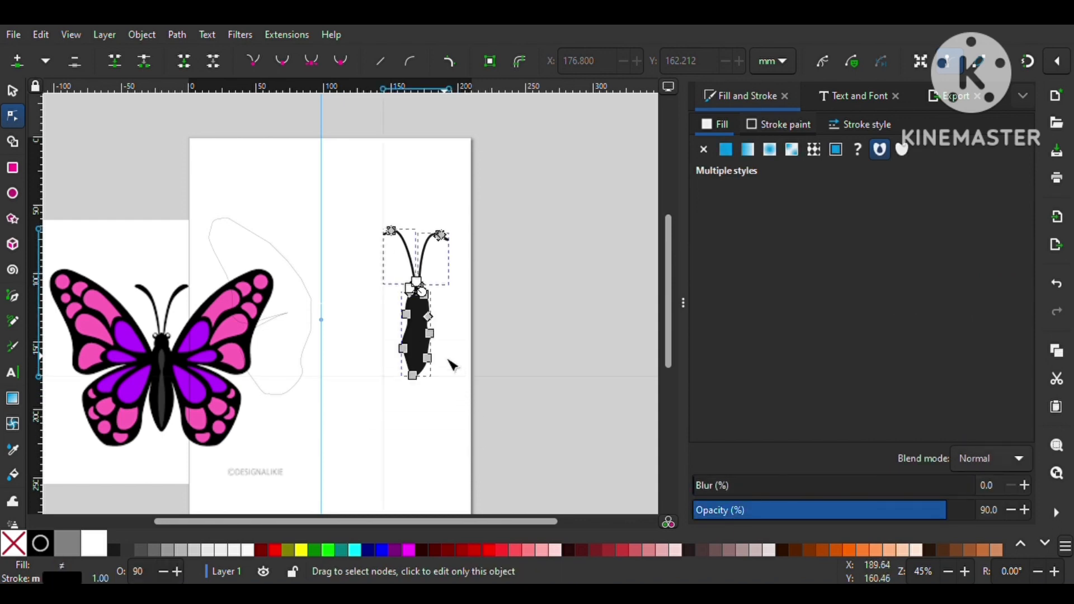
left_click(426, 356)
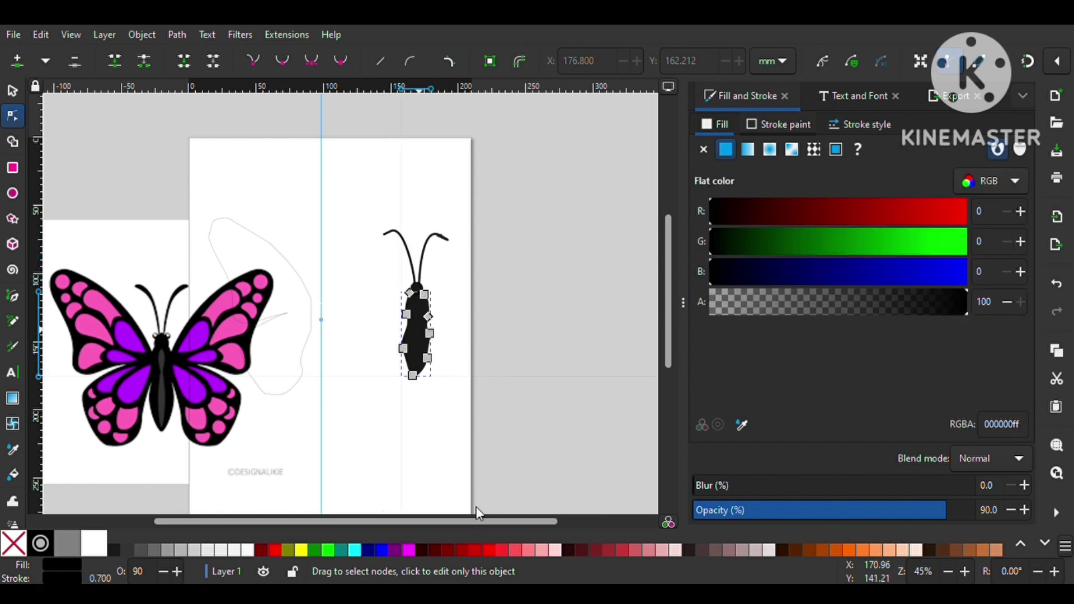
key("ctrl+g")
left_click_drag(389, 224, 463, 420)
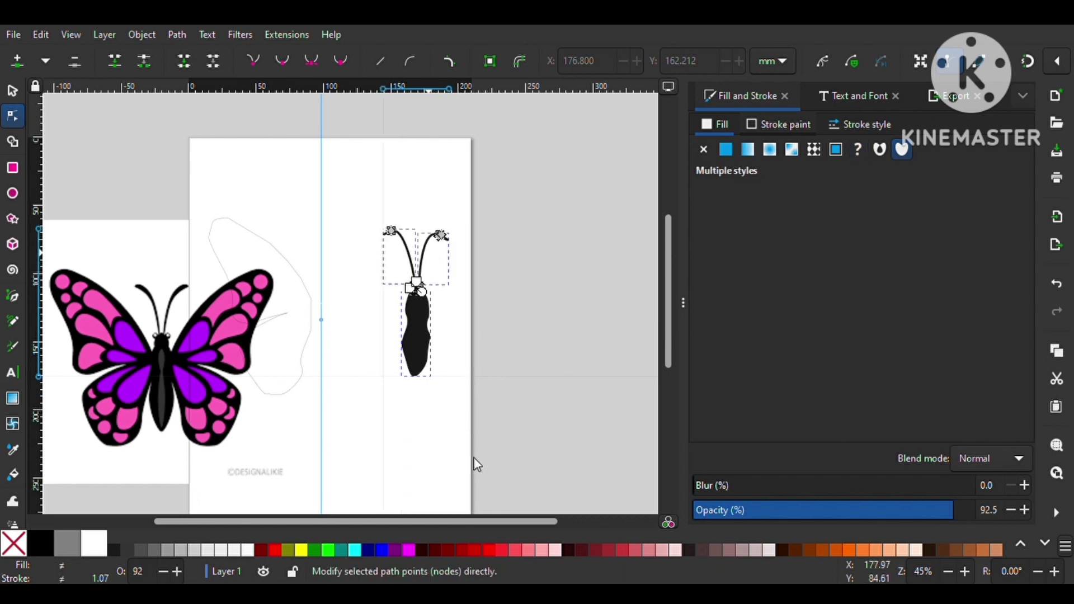
key("ctrl+g")
mouse_move(410, 321)
left_mouse_down()
mouse_move(441, 330)
mouse_move(417, 345)
mouse_move(329, 343)
mouse_move(318, 328)
left_mouse_up()
key("s")
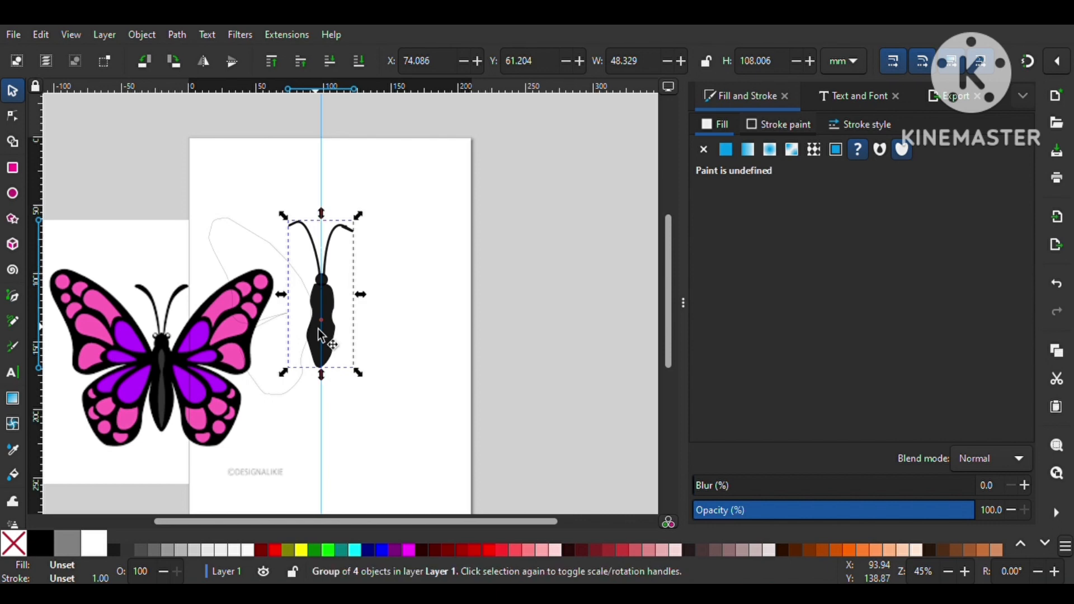
Move the reference butterfly image across the page's right edge, clear of the traced drawing.
left_click(203, 359)
left_click_drag(202, 360, 575, 314)
left_click(255, 302)
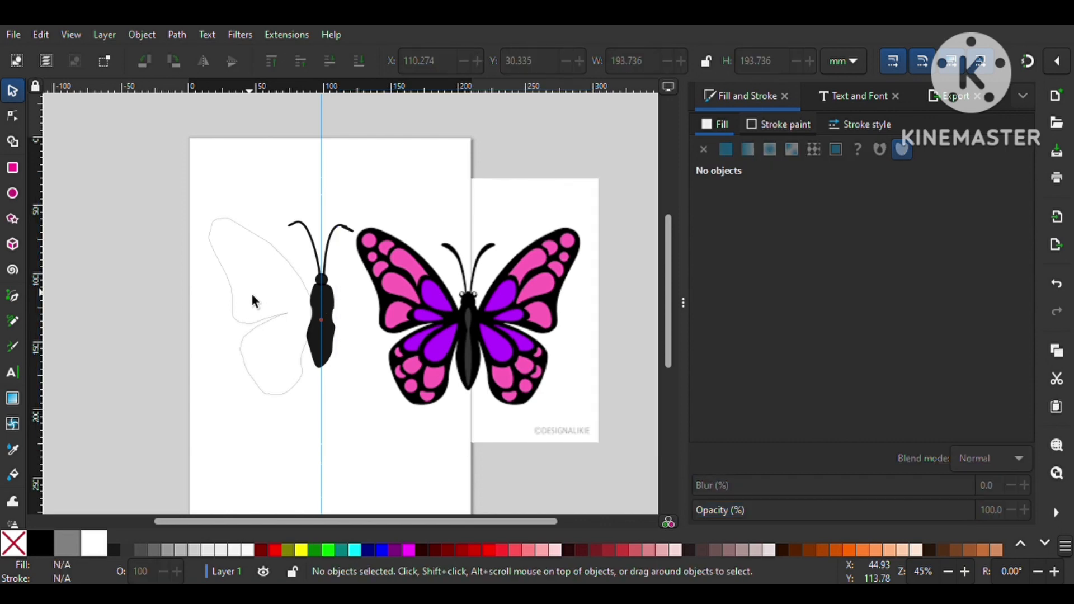
Duplicate the left wing outline, flip the copy horizontally and place it on the right side of the body.
left_click(262, 340)
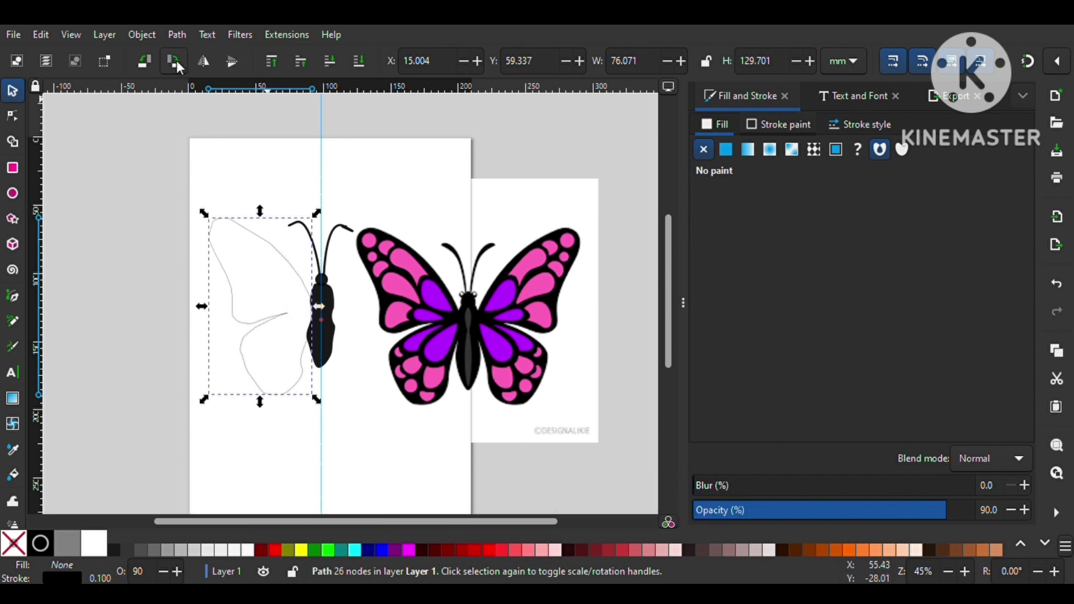
left_click(204, 63)
left_click_drag(256, 311, 286, 336)
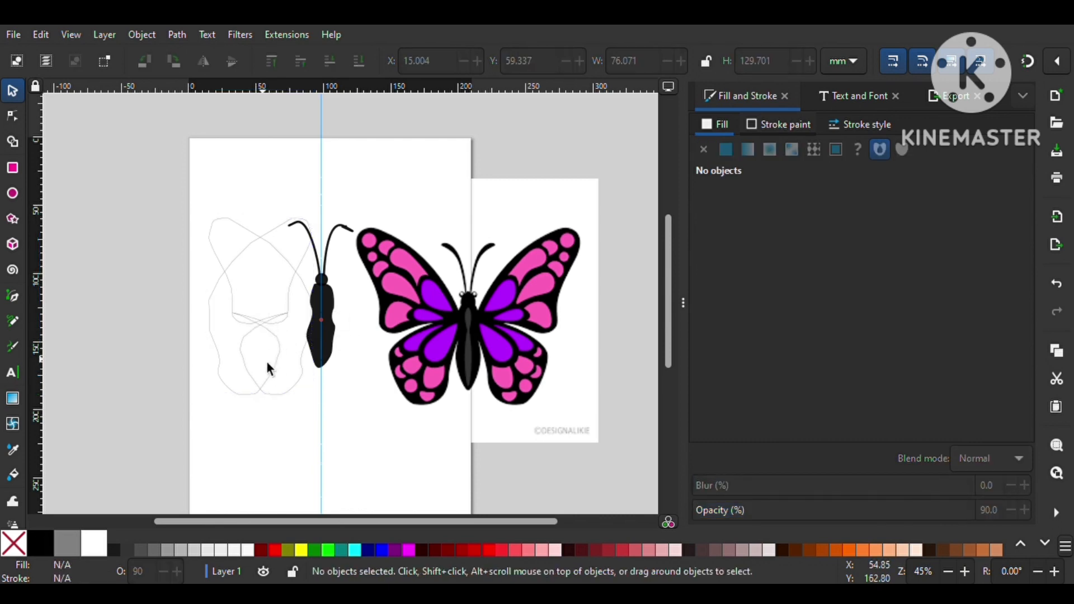
left_click(280, 379)
left_click_drag(283, 377, 415, 386)
left_click(417, 486)
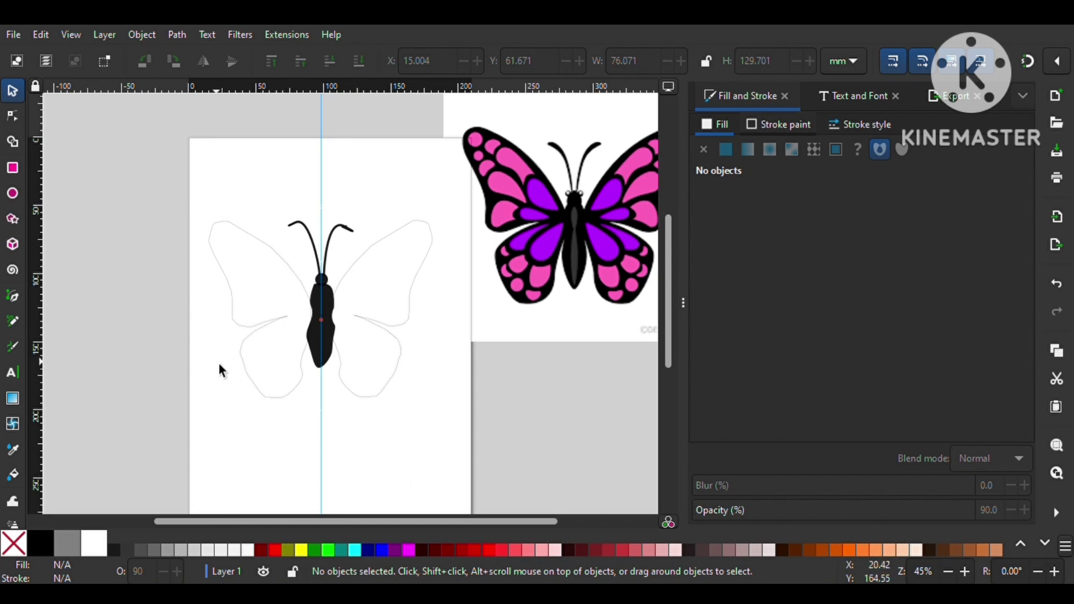
Draw a black ellipse near each upper wing tip, the left one with radii of about 7.6 by 7.9 mm.
left_click(12, 194)
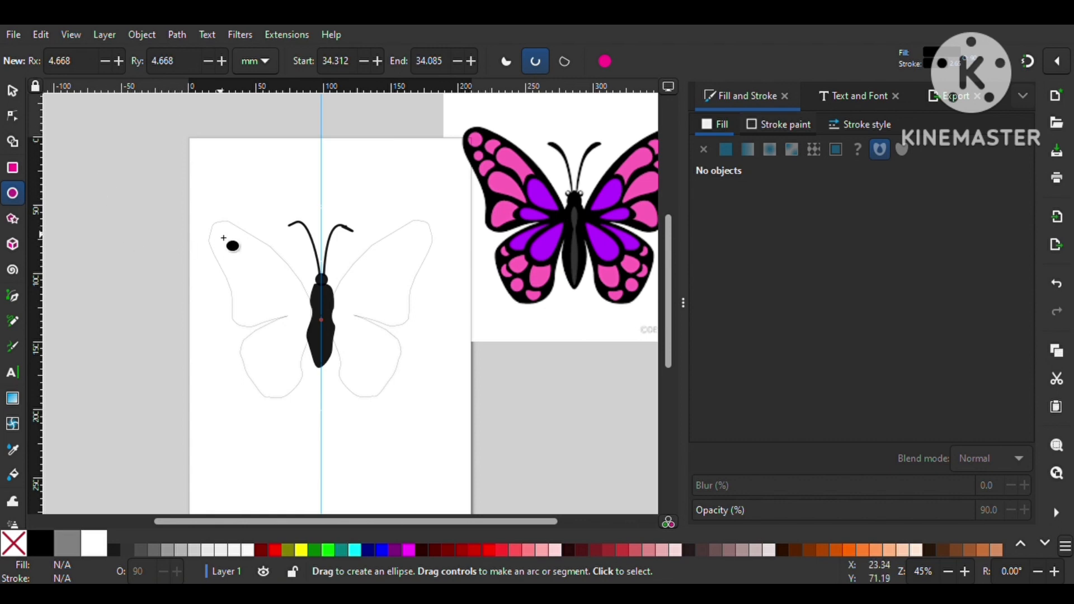
left_click_drag(223, 236, 243, 260)
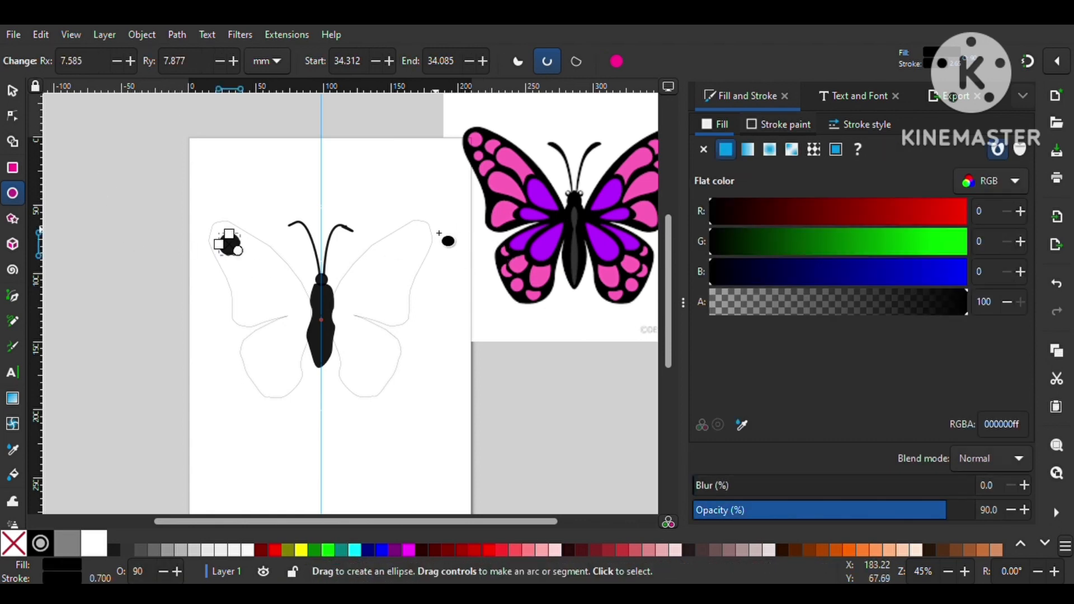
left_click_drag(409, 229, 429, 250)
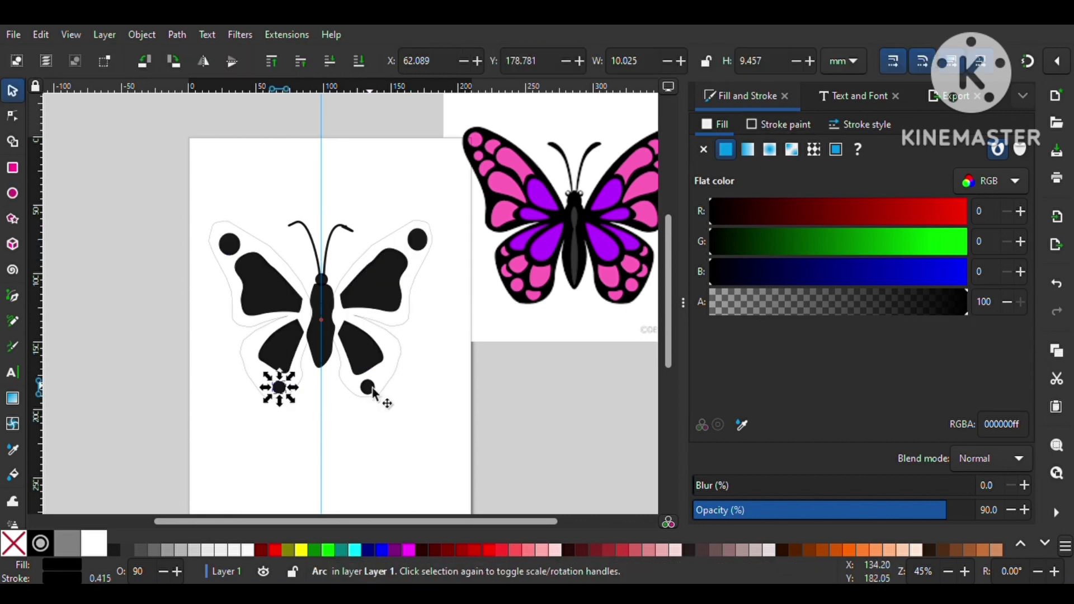
left_click(368, 386)
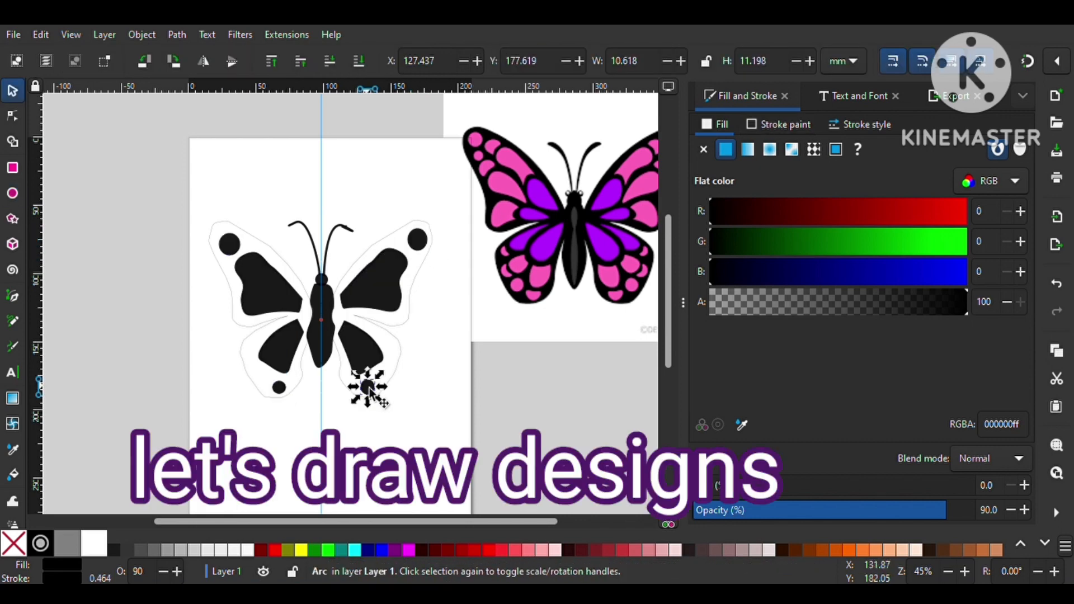
Delete the dot at the left lower wing's tip and replace it with a copy of the right lower wing's dot.
left_click(280, 392)
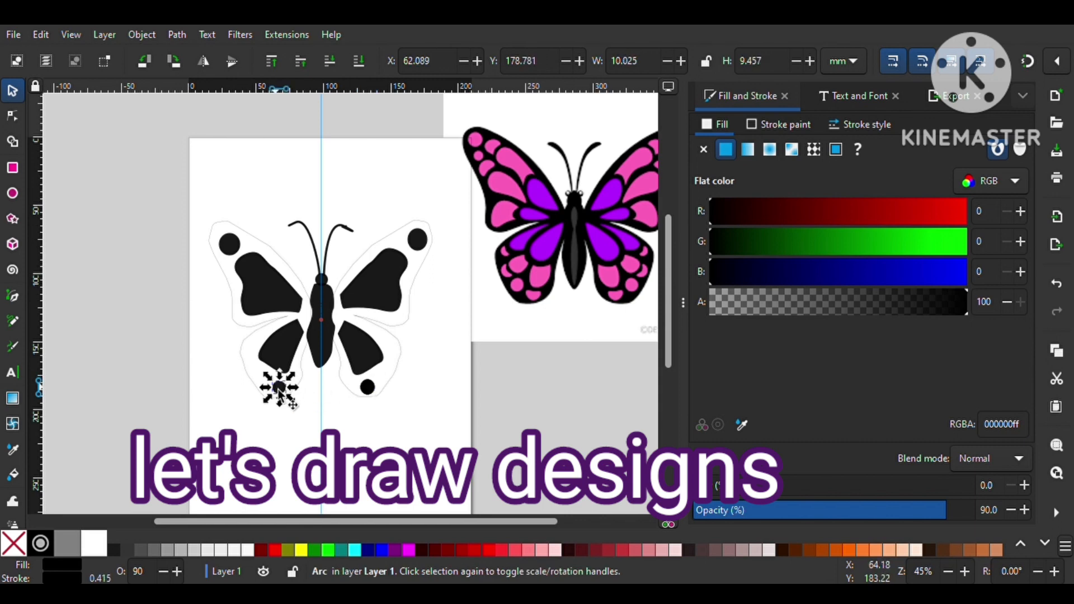
key("Delete")
left_click(370, 393)
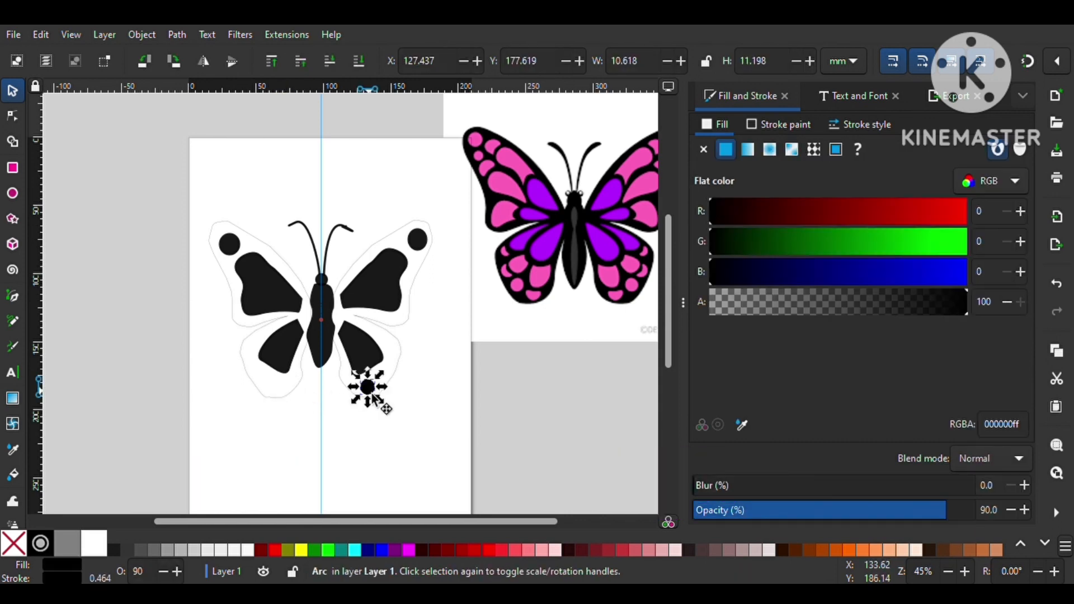
left_click_drag(370, 393, 285, 397)
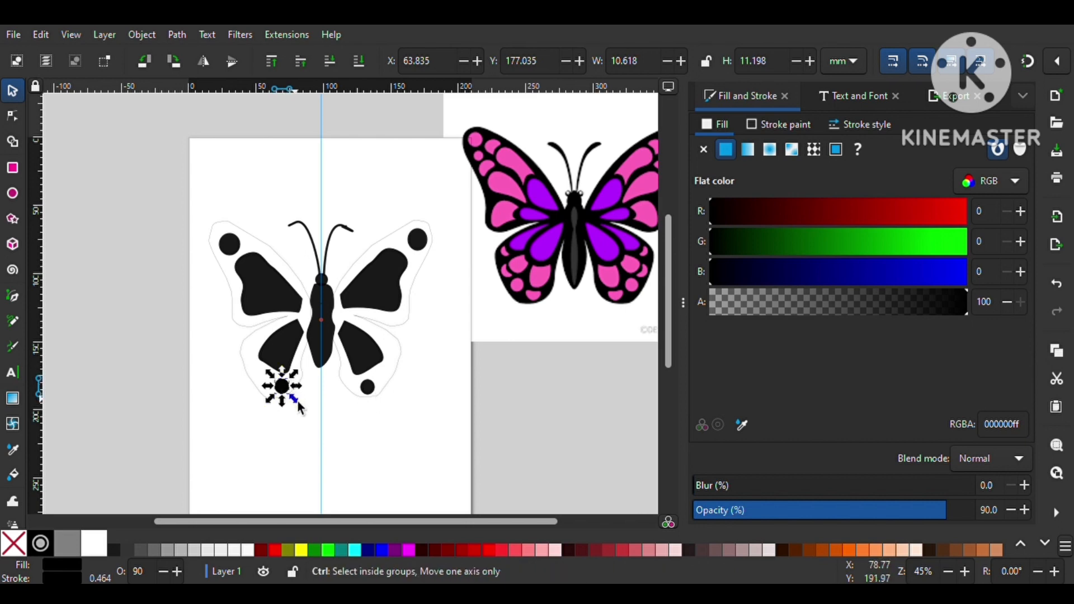
Arrange three progressively smaller copies of the dot along the left lower wing's outer edge, the smallest about 3.6 by 3.8 mm.
left_click_drag(297, 402, 253, 362)
key("ctrl")
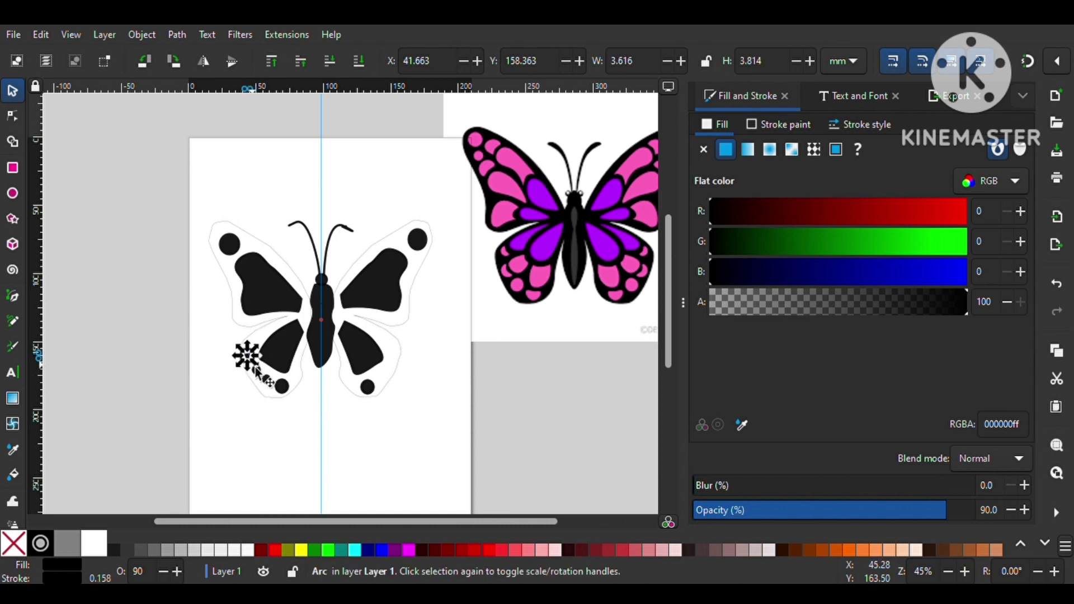
left_click(260, 373)
key("ctrl")
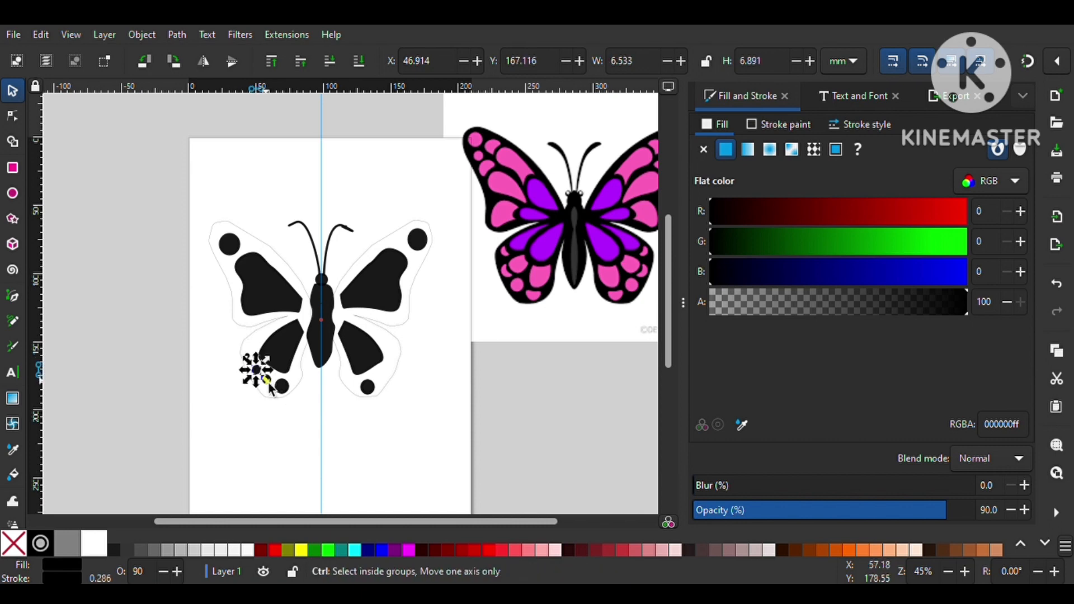
left_click_drag(268, 382, 270, 388)
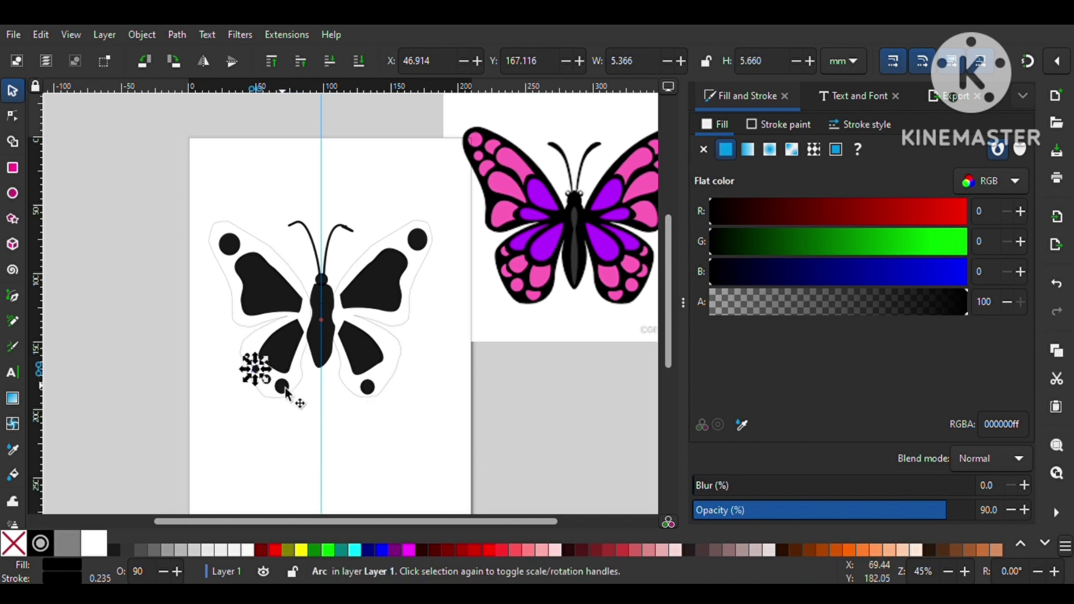
left_click(299, 412)
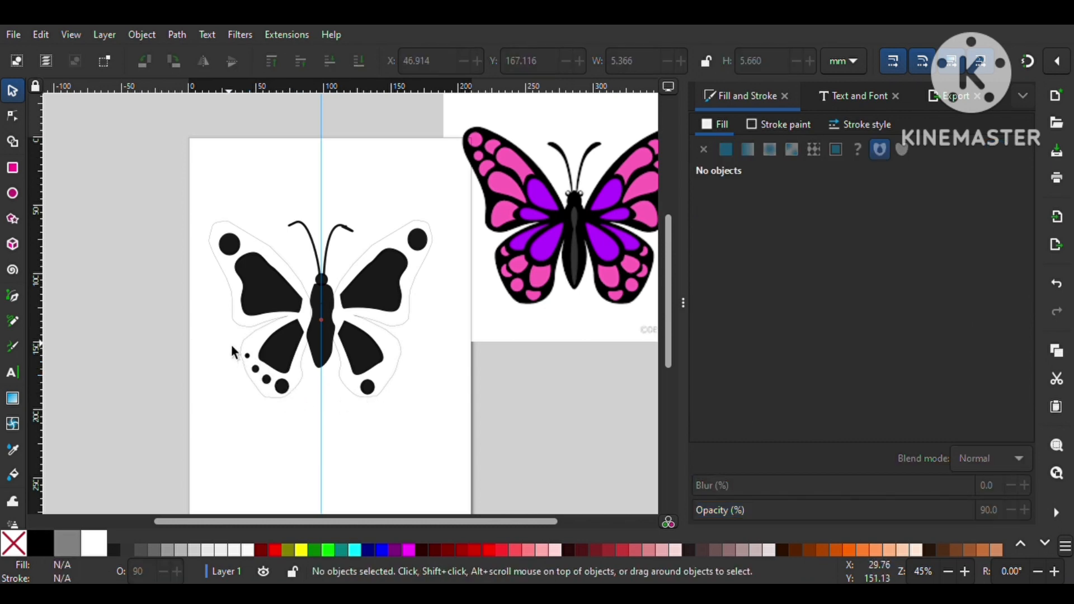
mouse_move(249, 357)
left_mouse_down()
mouse_move(291, 403)
mouse_move(253, 364)
left_mouse_up()
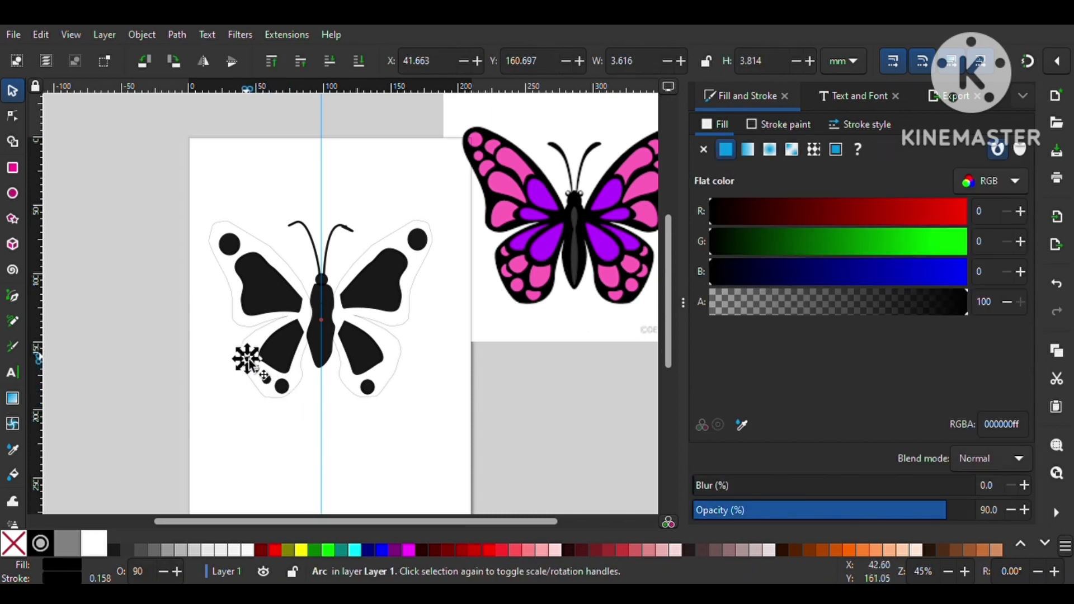
Group the four dots on the left lower wing and place a mirrored copy of the group on the right lower wing.
left_click(287, 392, "shift")
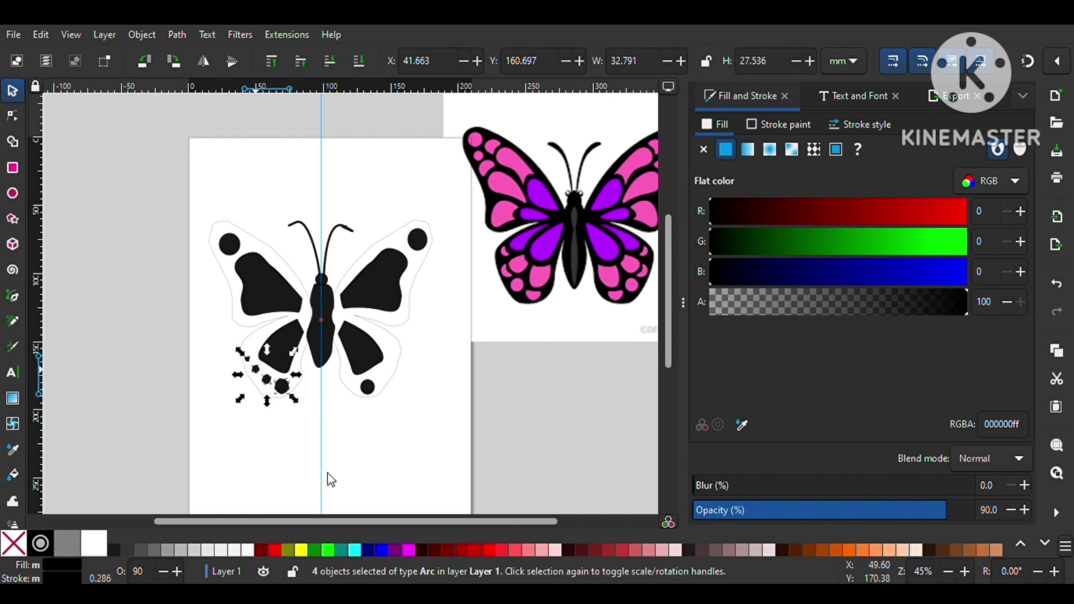
key("ctrl+g")
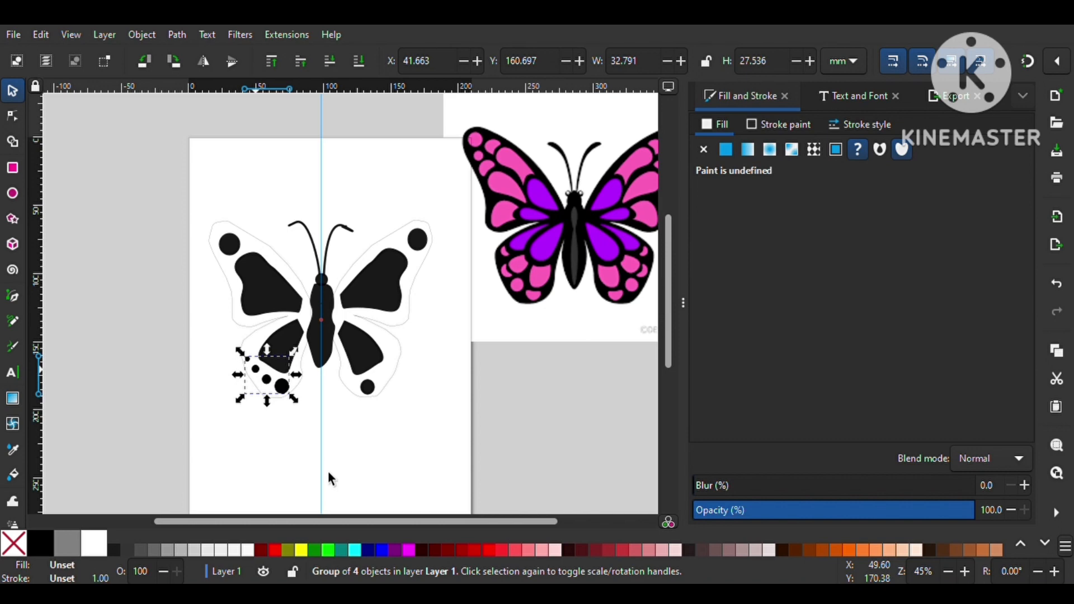
left_click_drag(286, 378, 372, 407)
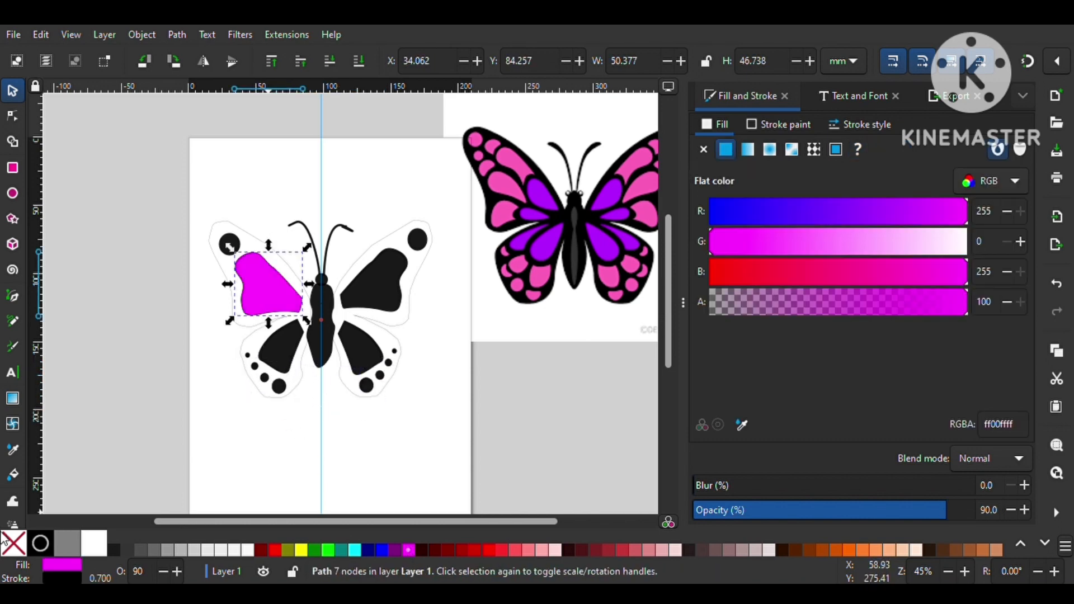
Fill the large inner shapes of all four wing sections with magenta ff00ff and remove their outlines.
left_click(7, 543, "shift")
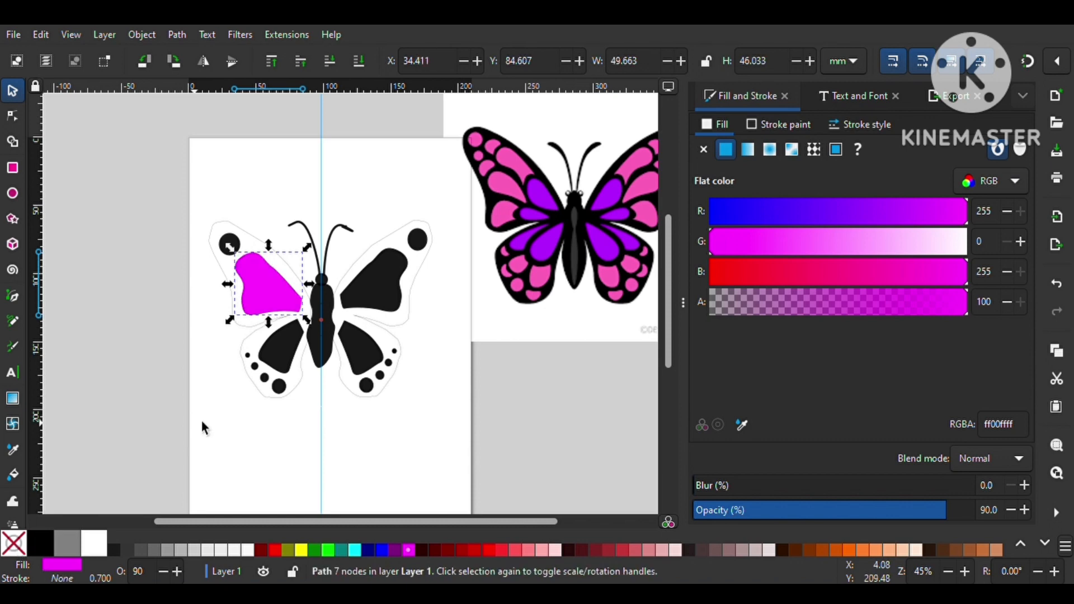
left_click(283, 351)
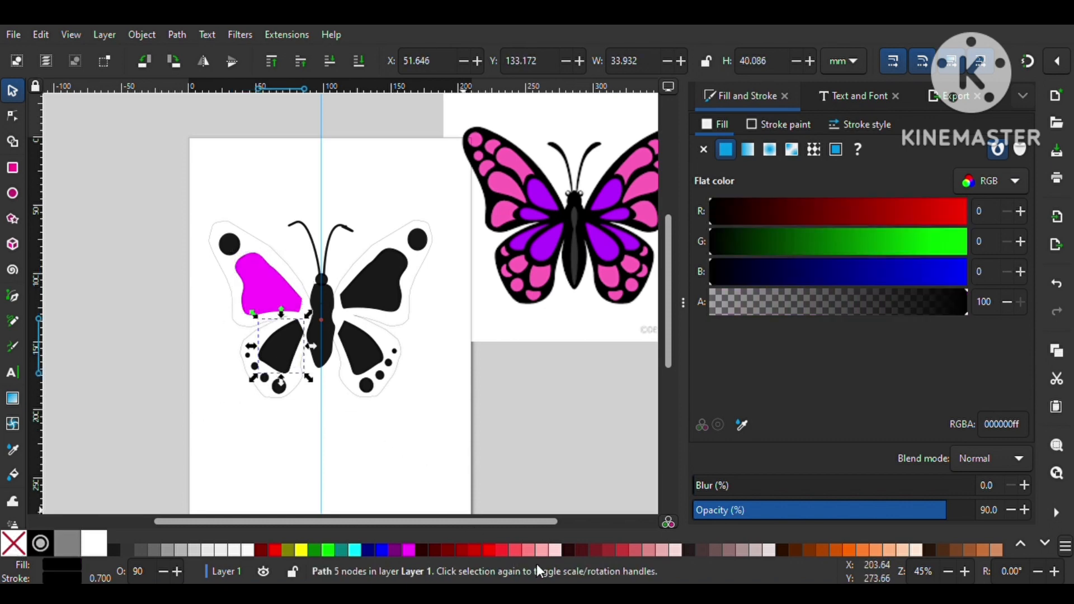
left_click(410, 550)
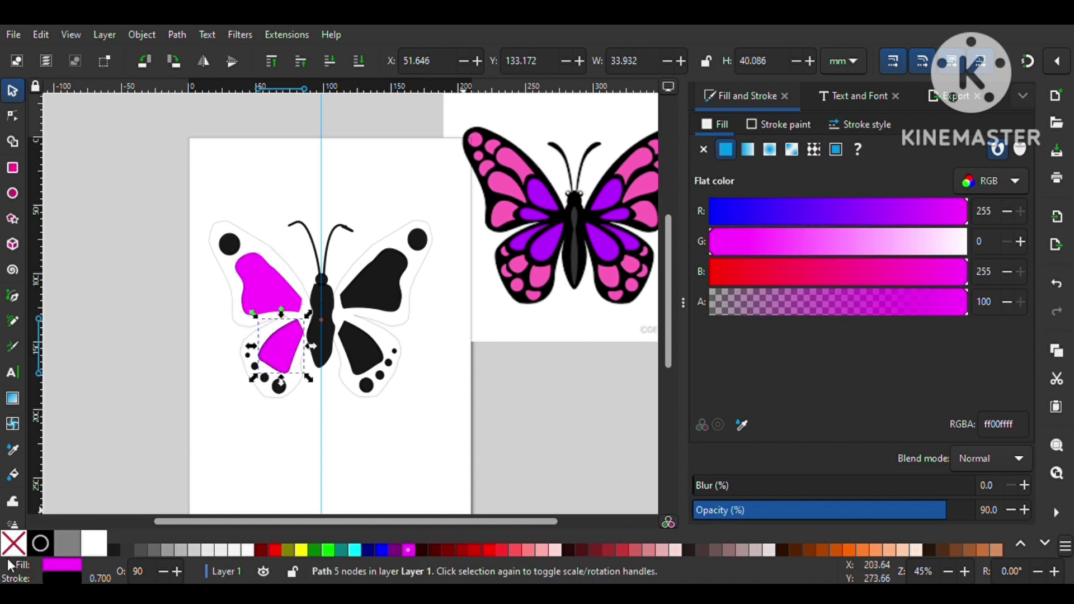
left_click(373, 361)
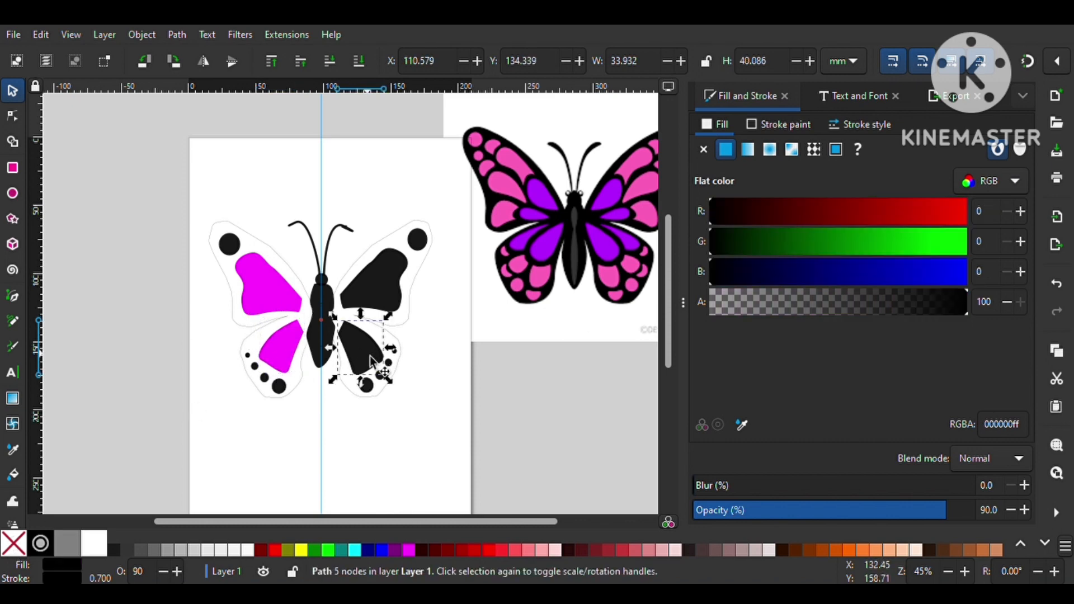
left_click(411, 552)
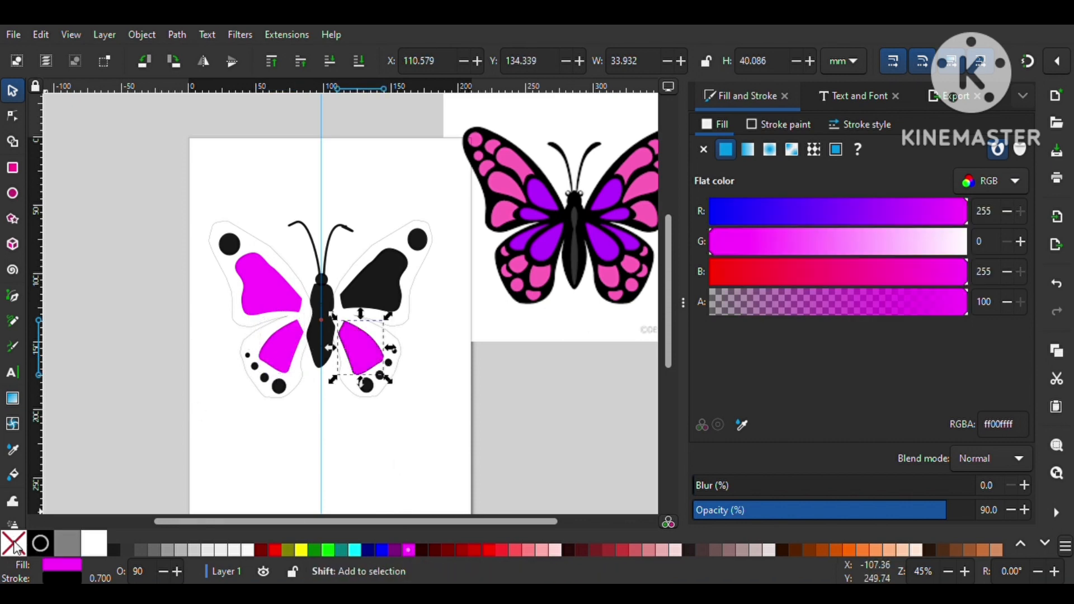
left_click(363, 297)
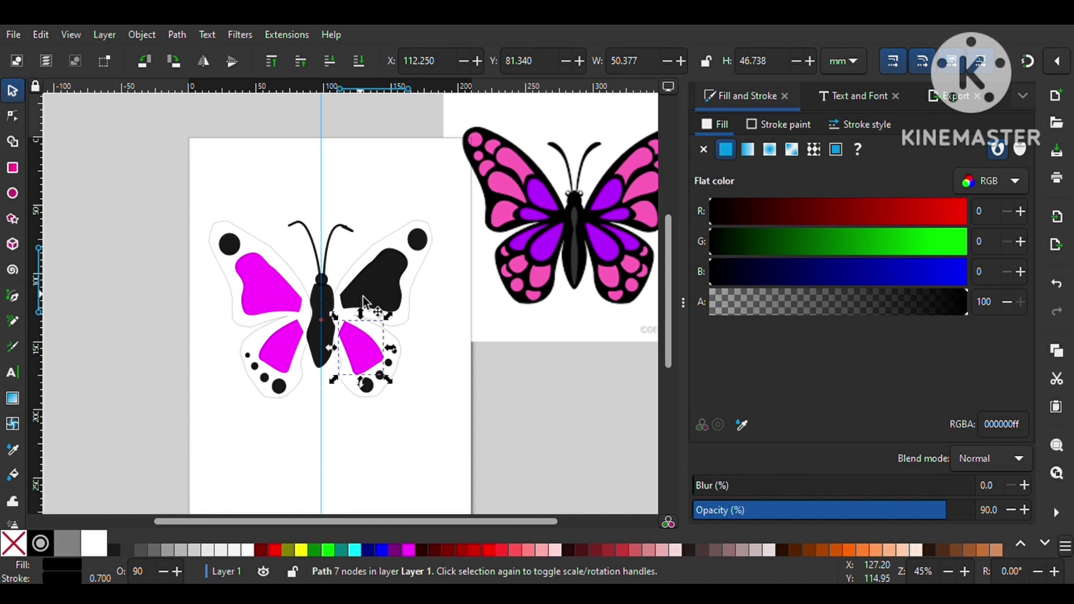
left_click(409, 551)
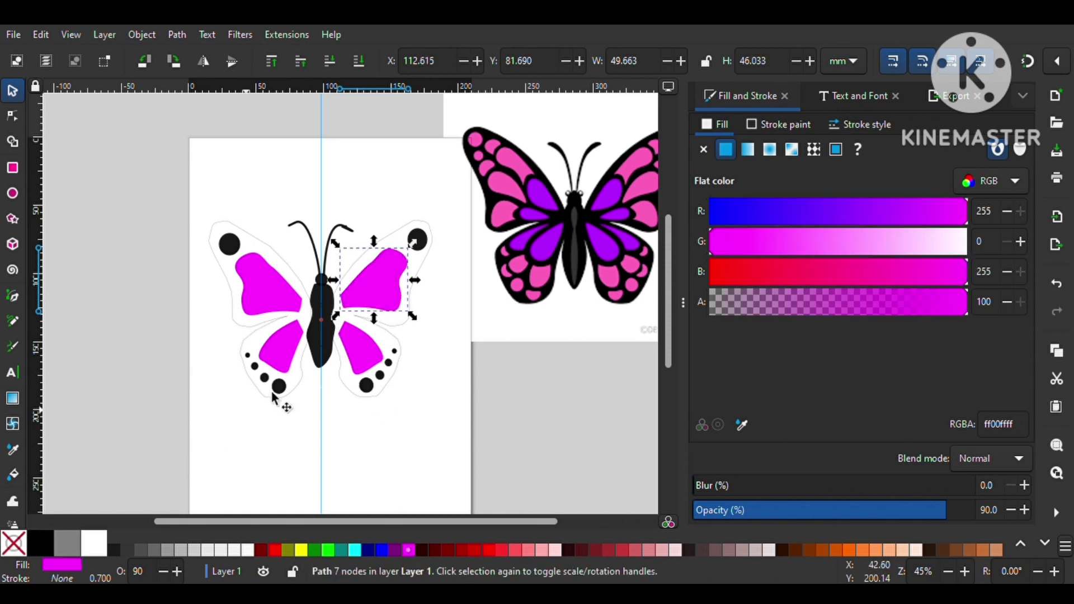
Fill the ellipse at the right upper wing tip with pink #FF2AD4 and remove its outline.
left_click(424, 243)
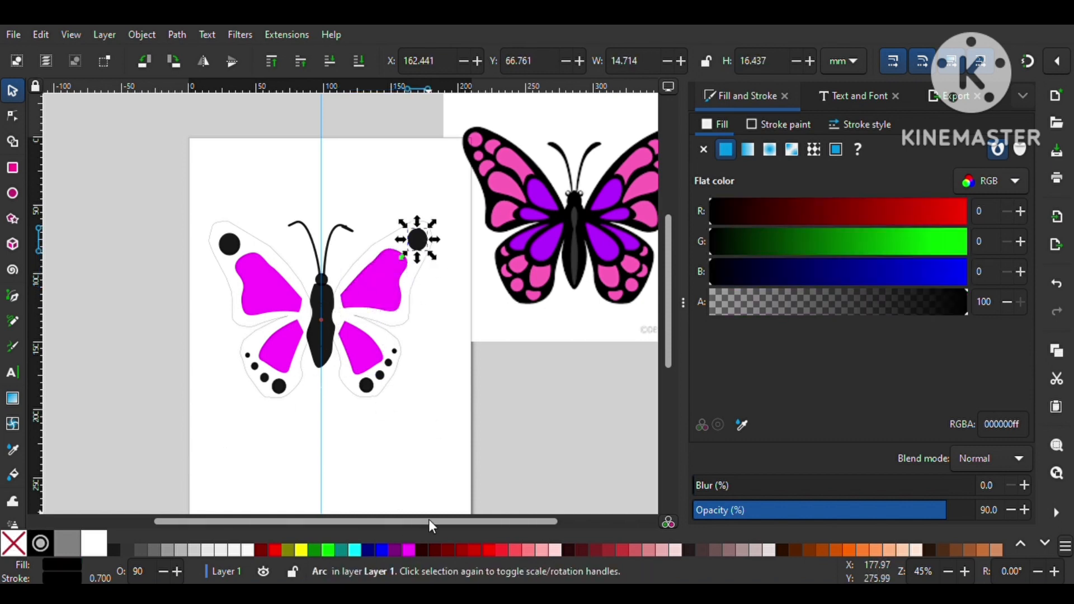
left_click(1044, 544)
left_click(1044, 544)
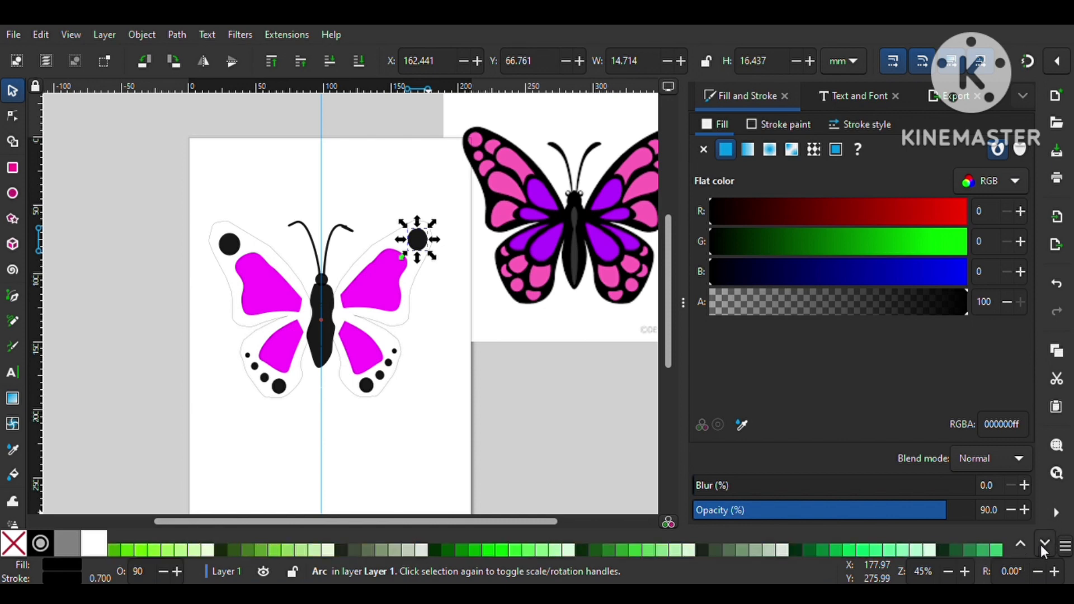
left_click(1044, 544)
left_click(1044, 544)
left_click(1044, 544)
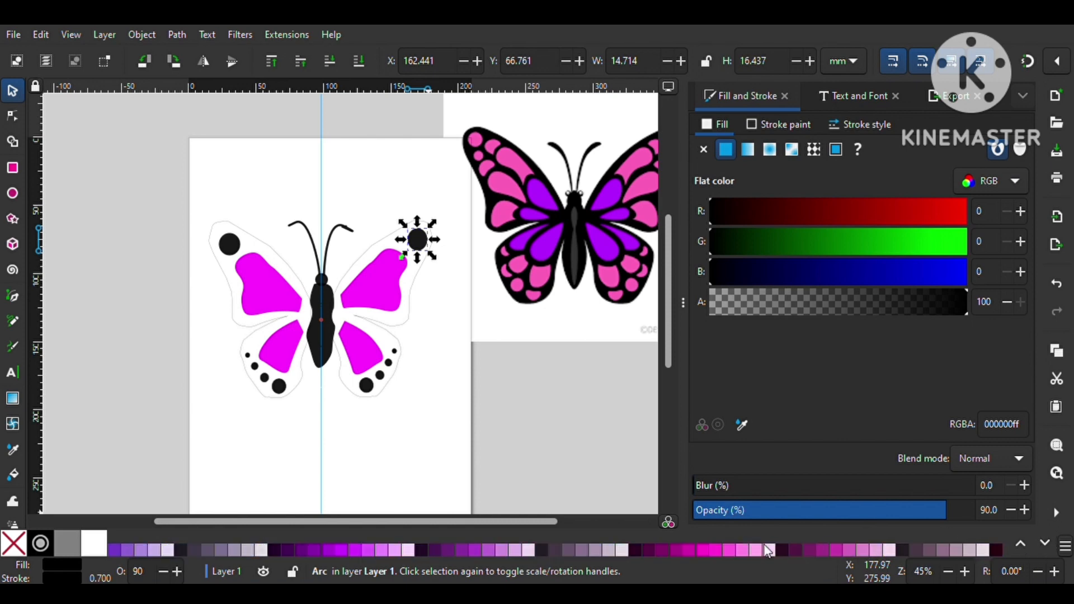
left_click(718, 551)
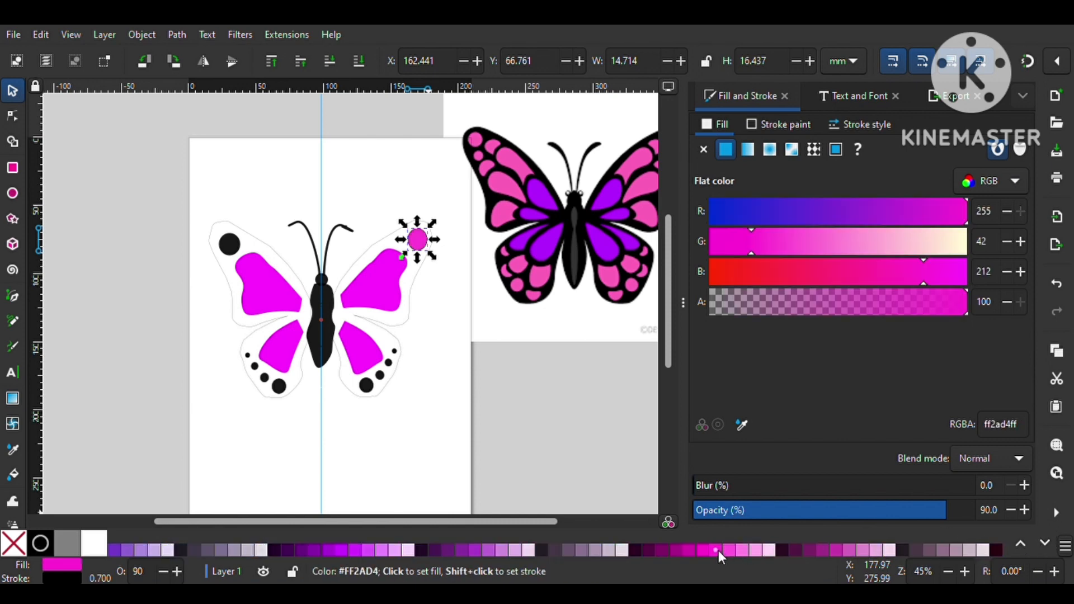
left_click(18, 554)
key("ctrl+z")
left_click(18, 554, "shift")
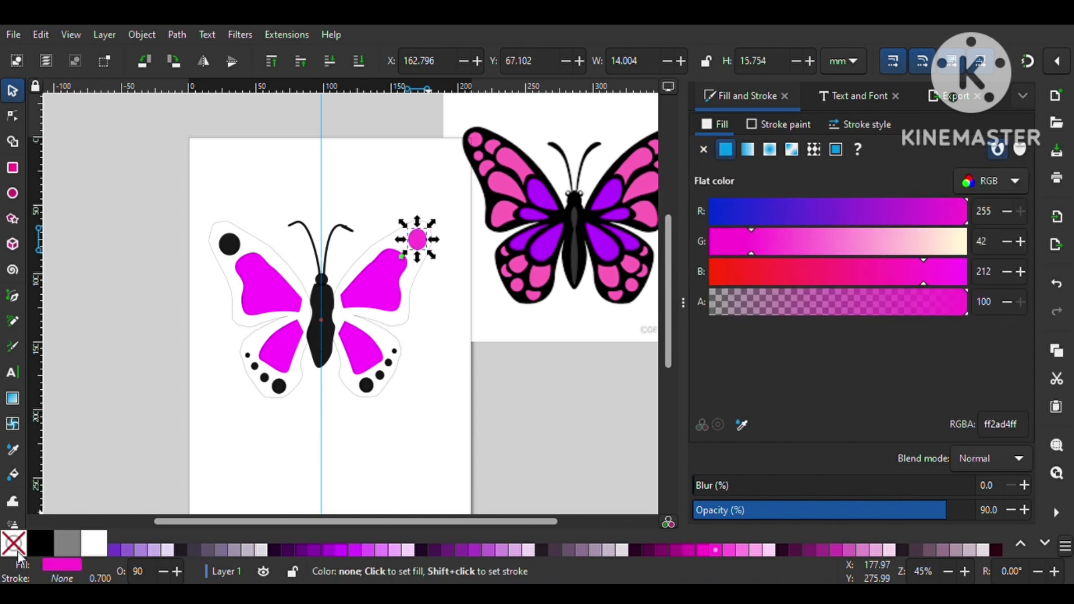
Give the ellipse at the left upper wing tip the same #FF2AD4 fill and no outline.
left_click(229, 244)
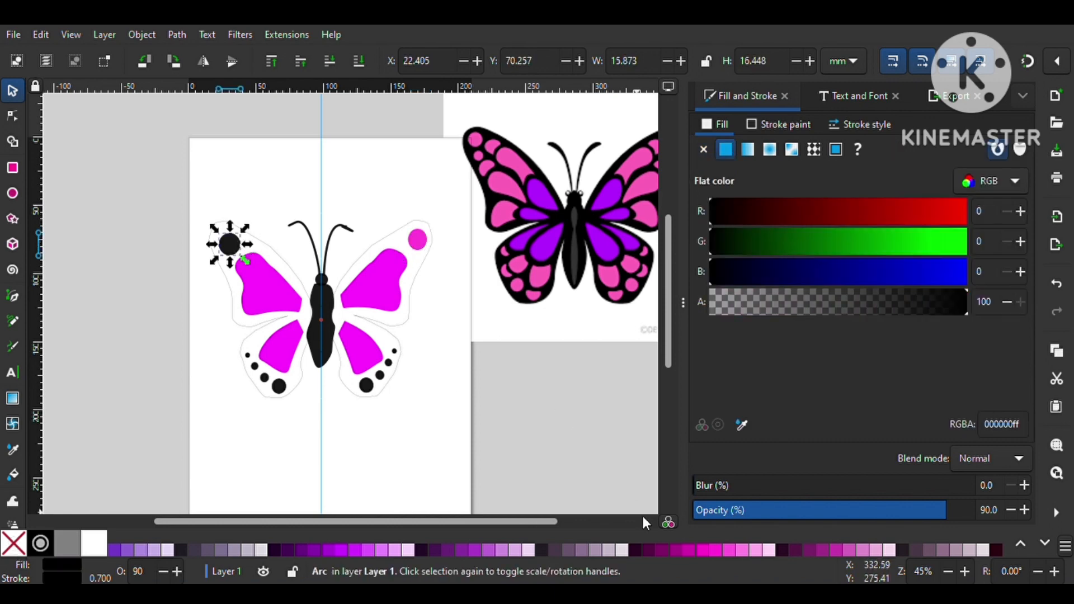
left_click(703, 552)
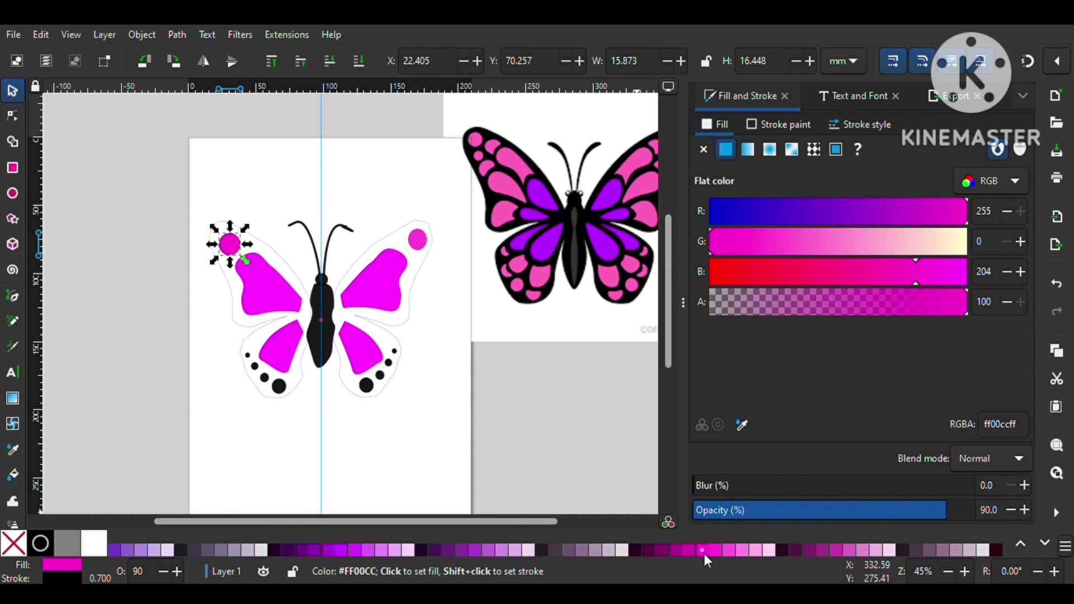
left_click(715, 551)
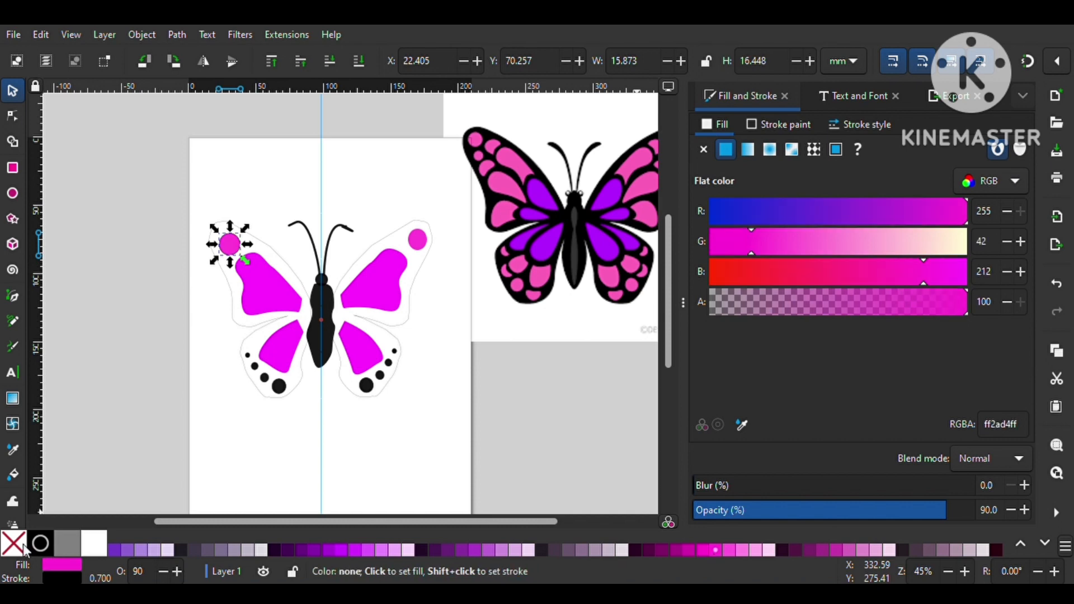
Fill both dot groups on the lower wings with pink #FF2AD4 and remove the right group's outline.
left_click(282, 393)
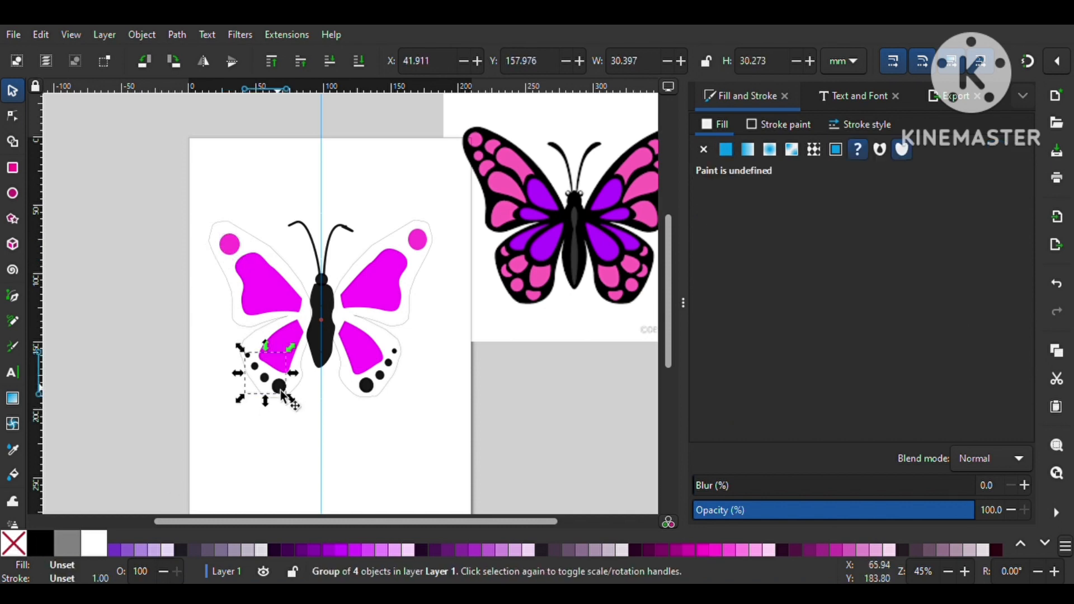
left_click(719, 550)
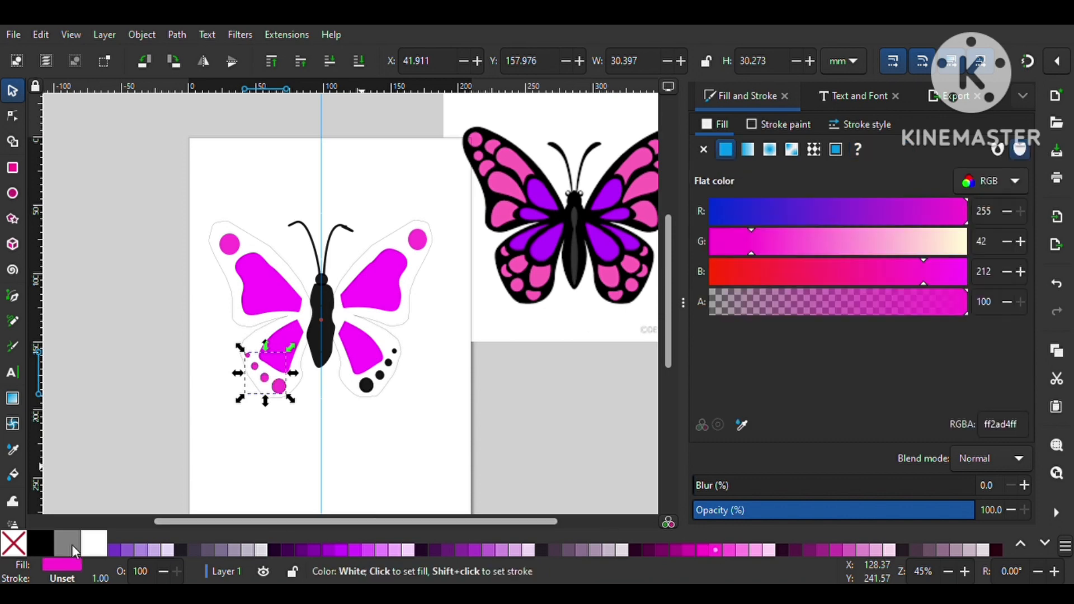
left_click(374, 395)
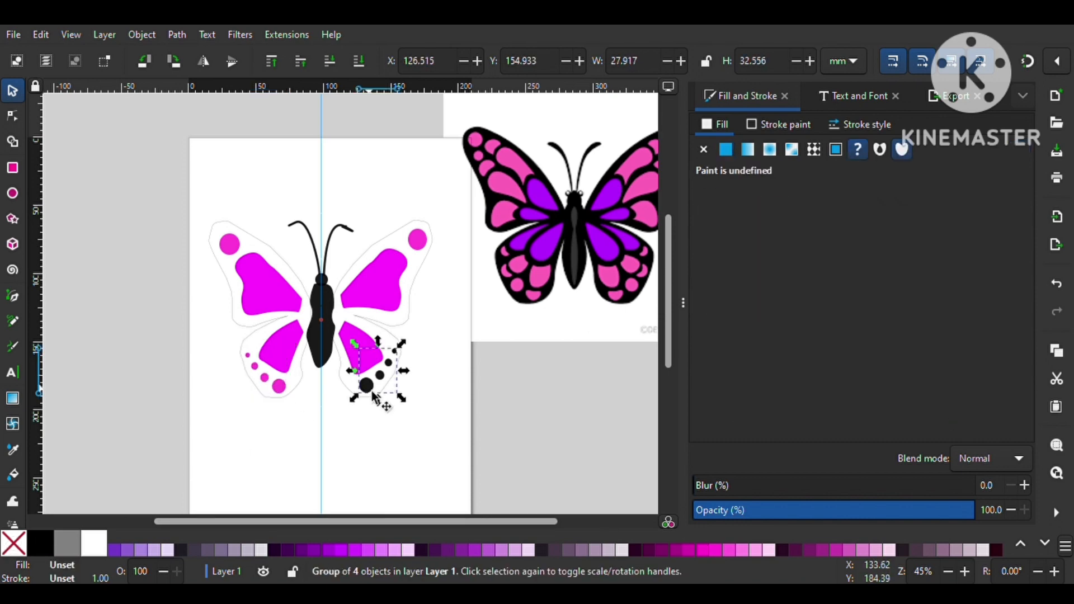
left_click(717, 551)
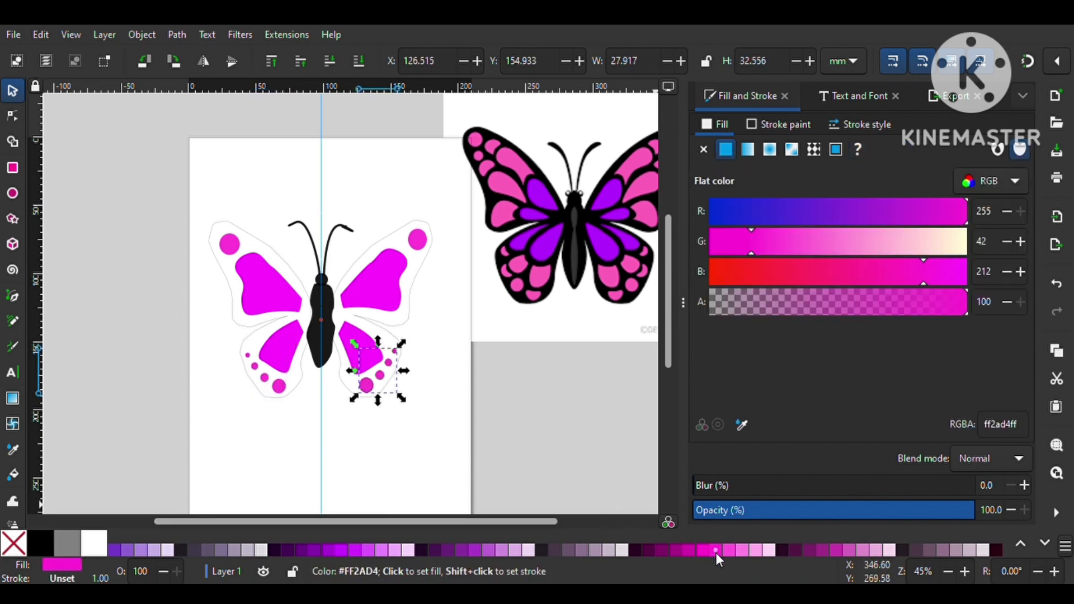
left_click(21, 542, "shift")
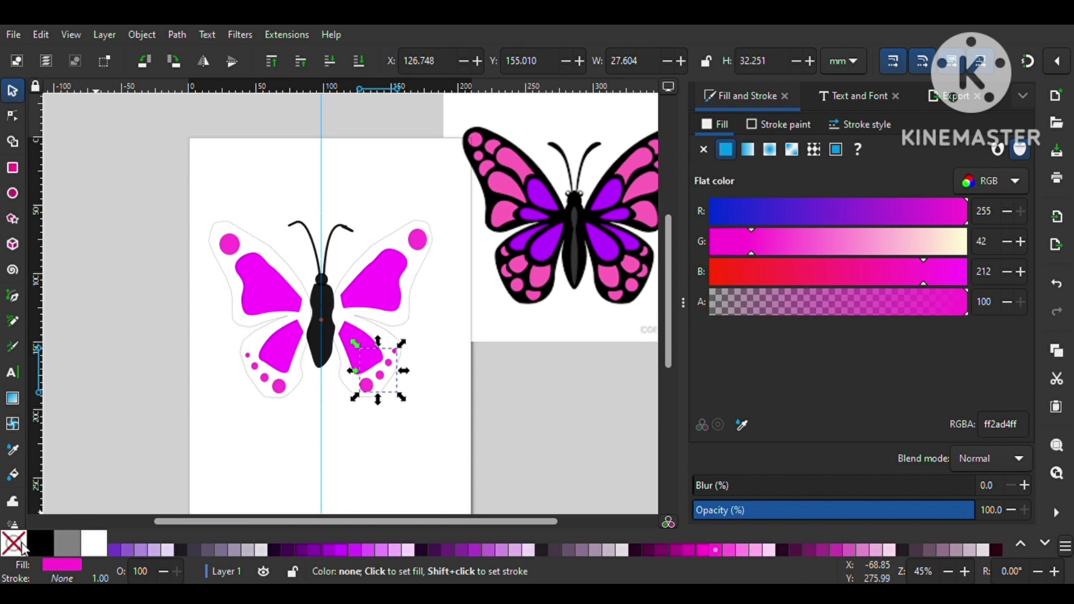
Fill the left upper wing's large inner shape with #CC00FF and the left lower wing's inner shape with #D42AFF.
left_click(319, 361)
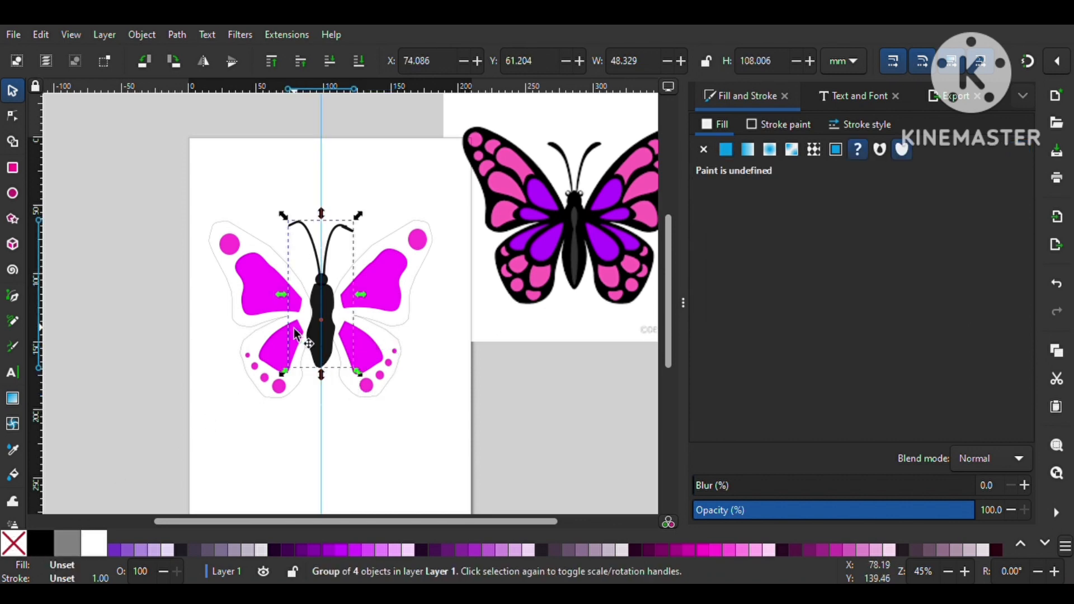
left_click(259, 301, "ctrl")
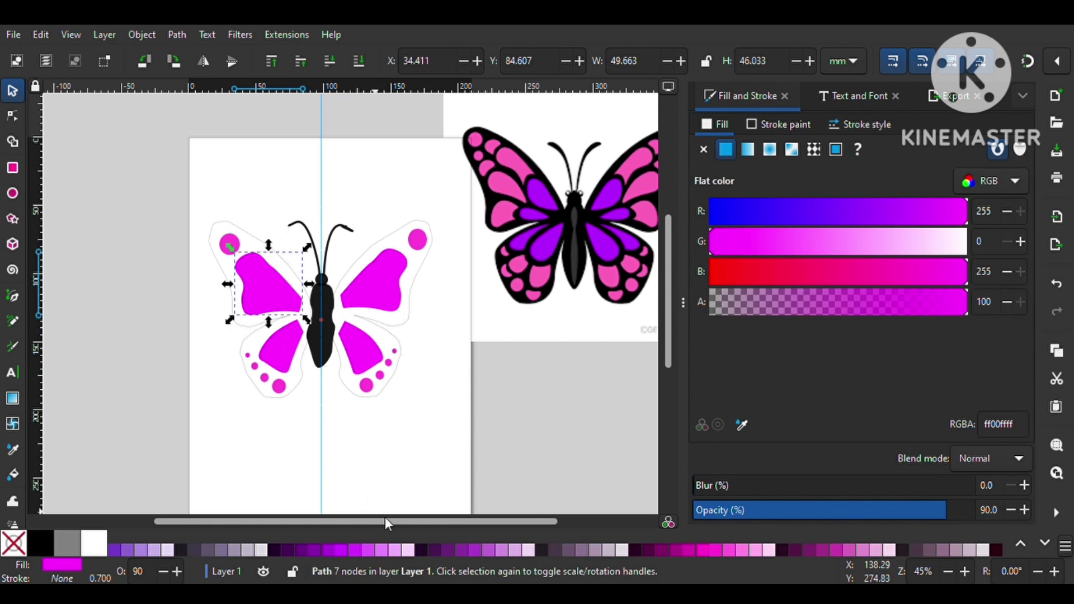
left_click(339, 548)
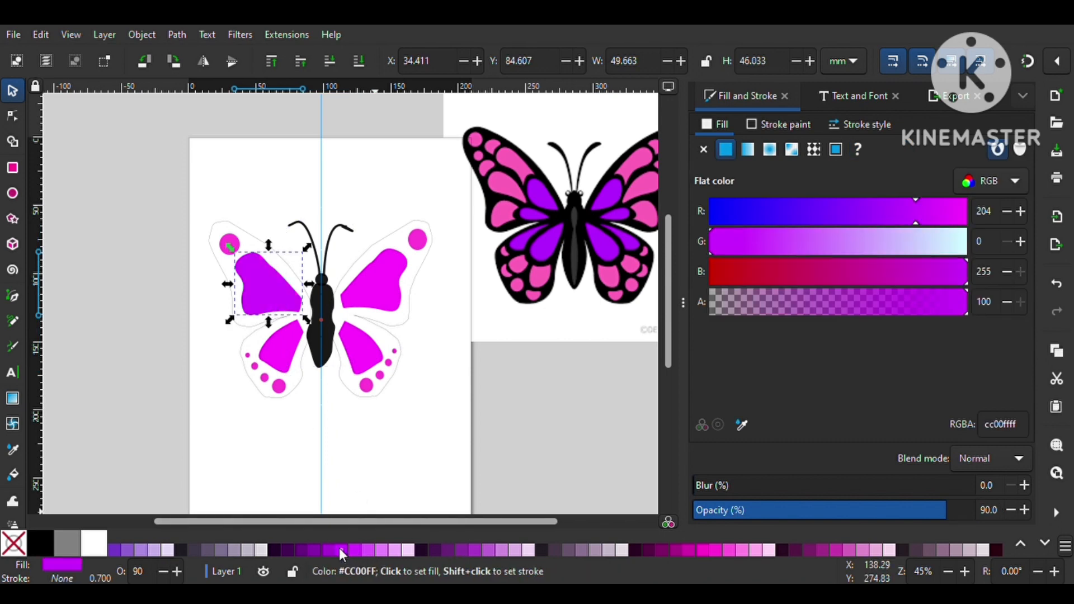
left_click(292, 355, "ctrl")
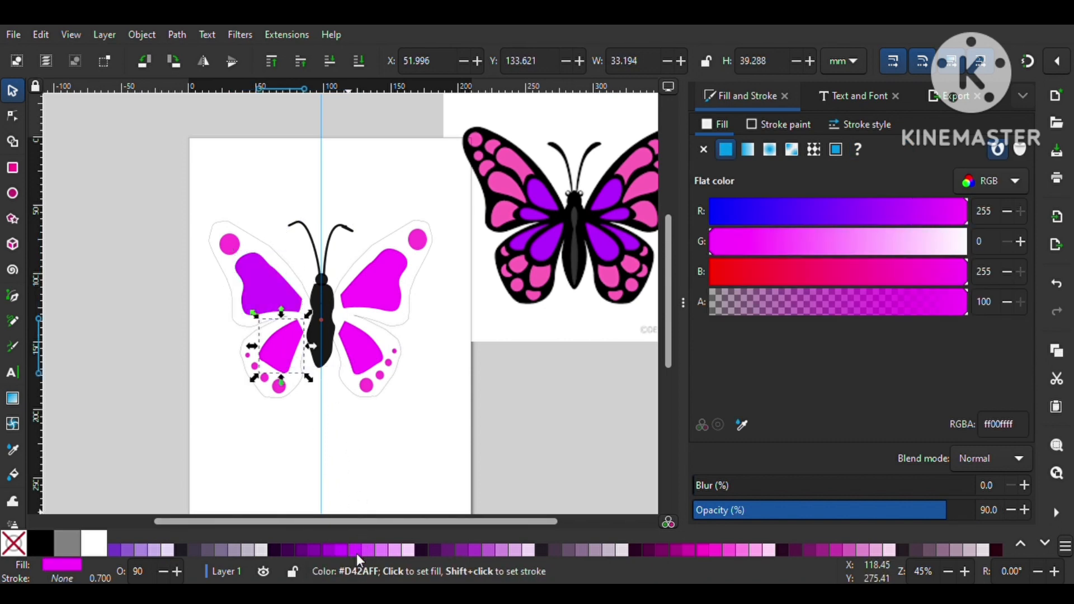
left_click(356, 550)
Match the right lower wing's inner shape to the left one by sampling its purple fill with the Dropper.
left_click(361, 353, "ctrl")
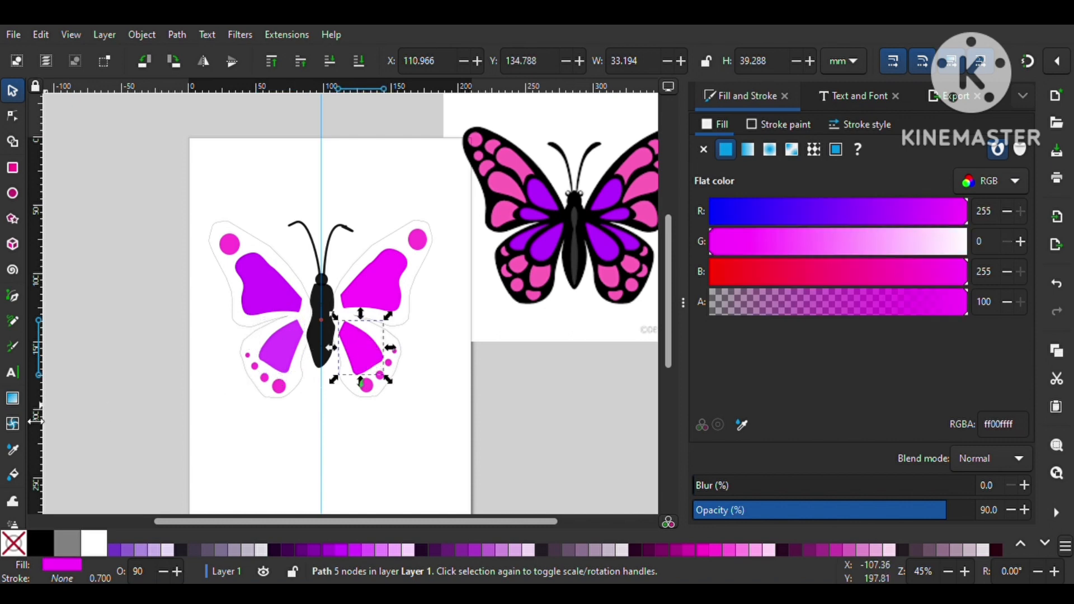
key("d")
left_click(286, 348)
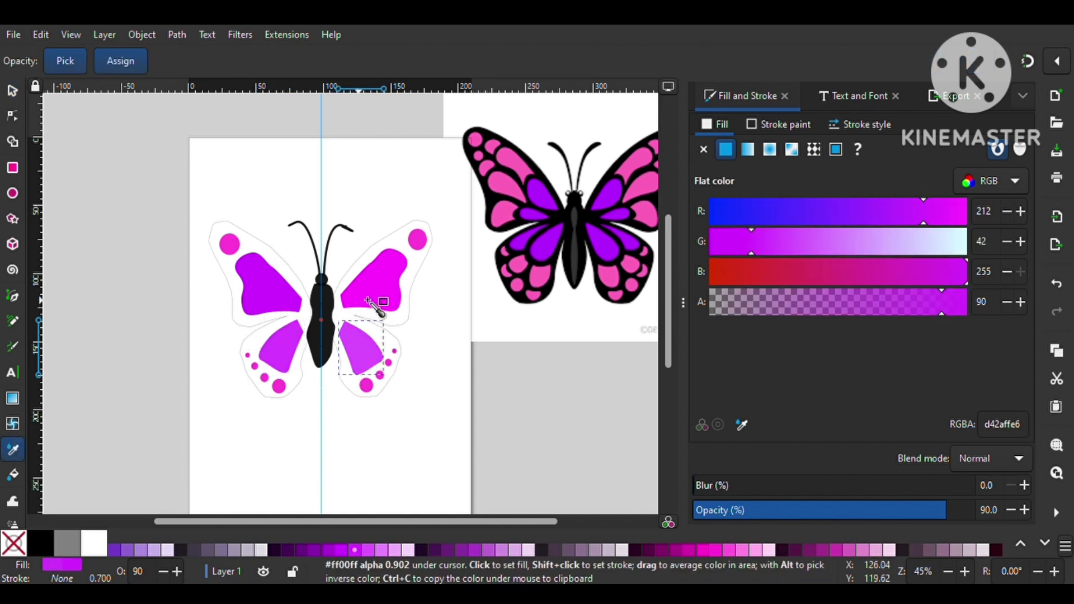
left_click(286, 359)
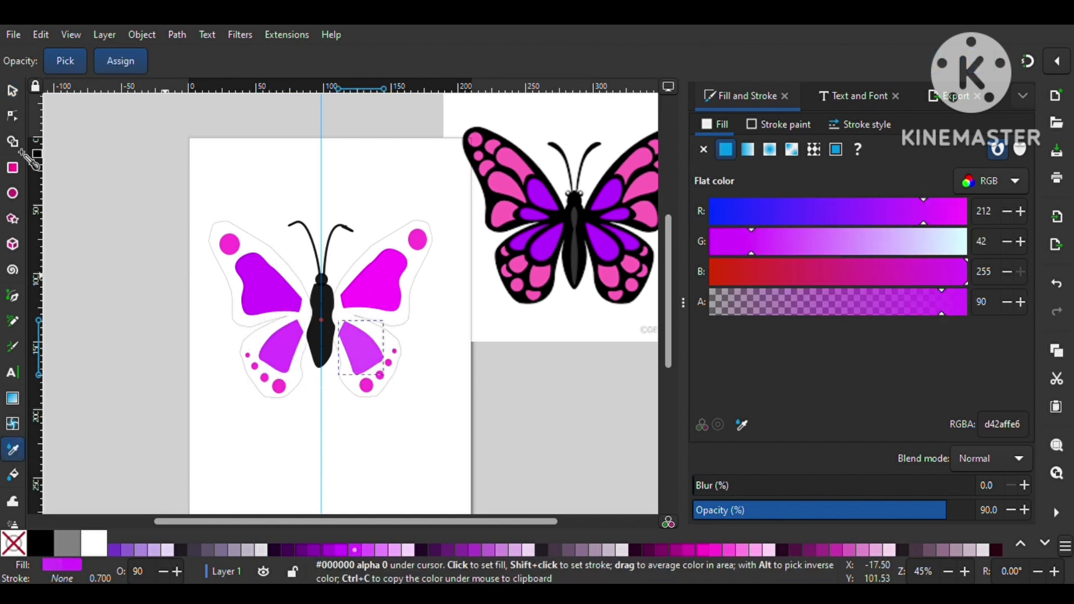
Apply the left upper inner shape's purple to the right upper wing's inner shape by sampling it with the Dropper.
key("s")
left_click(378, 292)
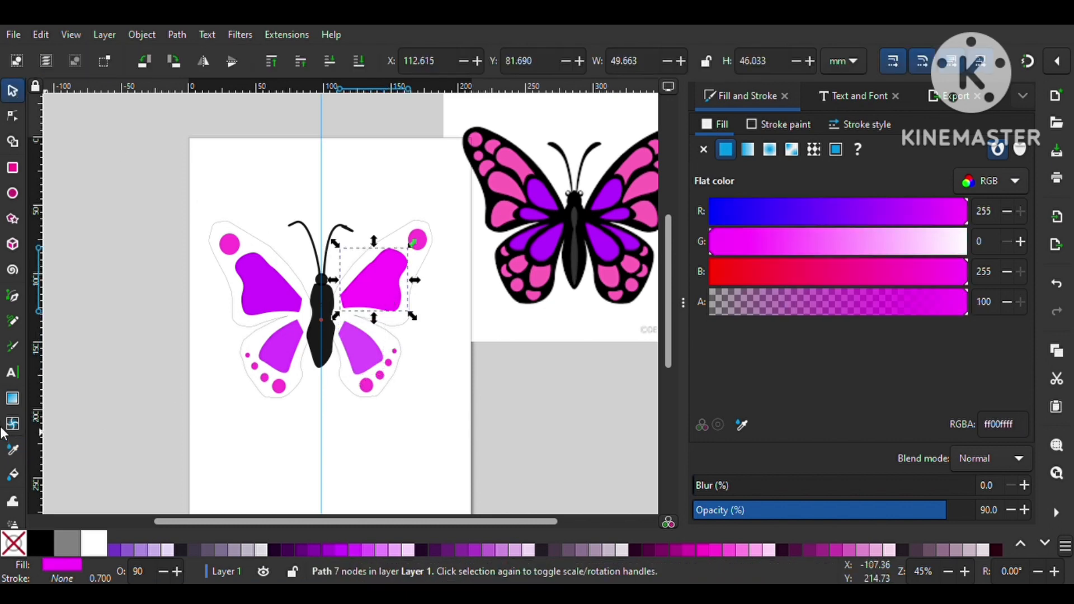
left_click(14, 453)
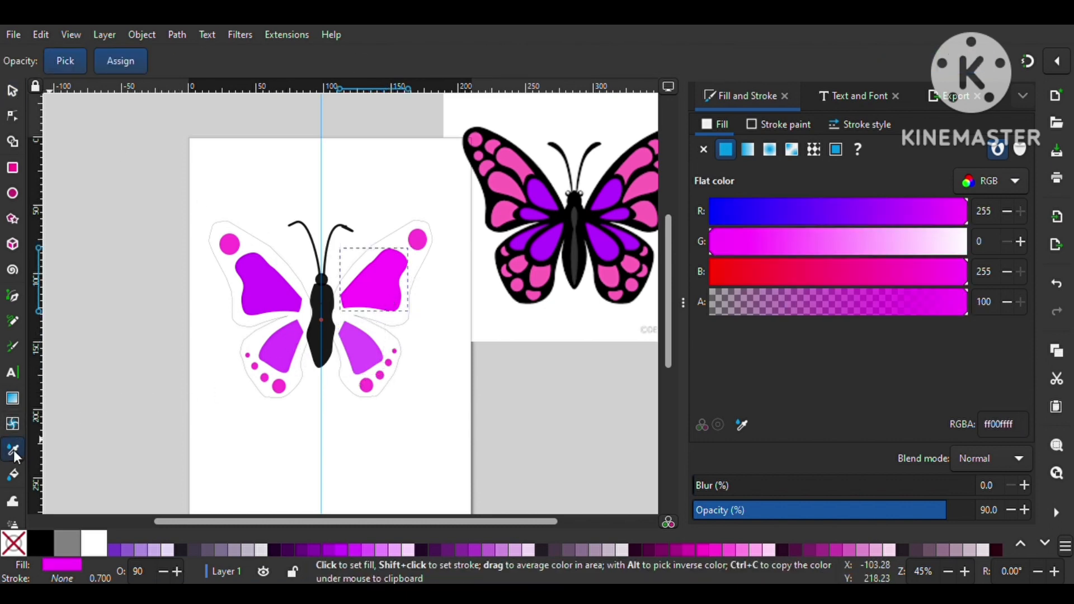
left_click(272, 302)
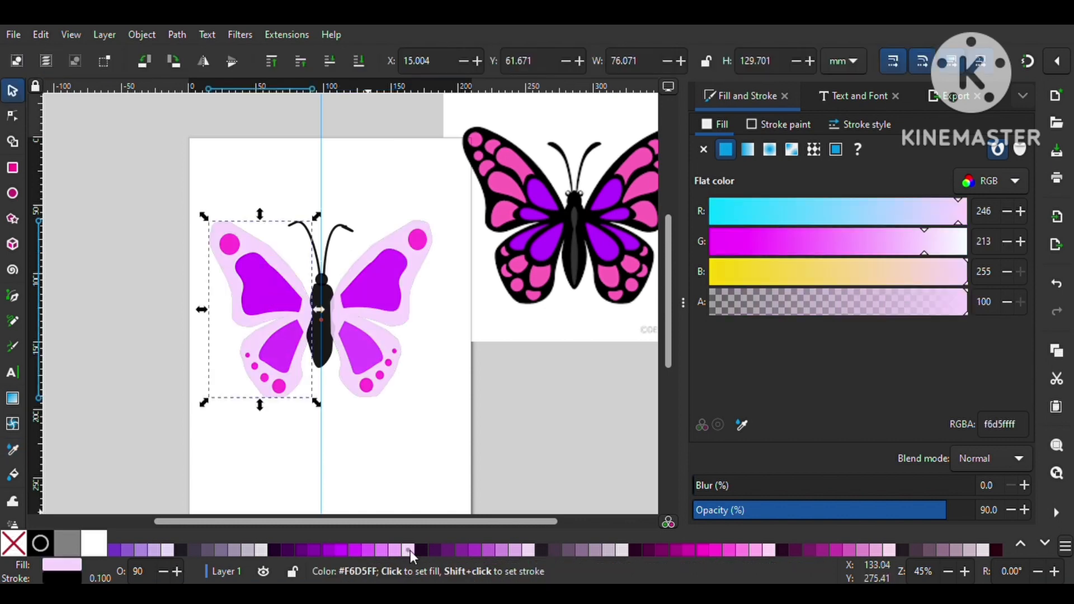
Fill the left and right wing base shapes with pale pink #F6D5FF and select the left upper wing's inner shape.
left_click(385, 334)
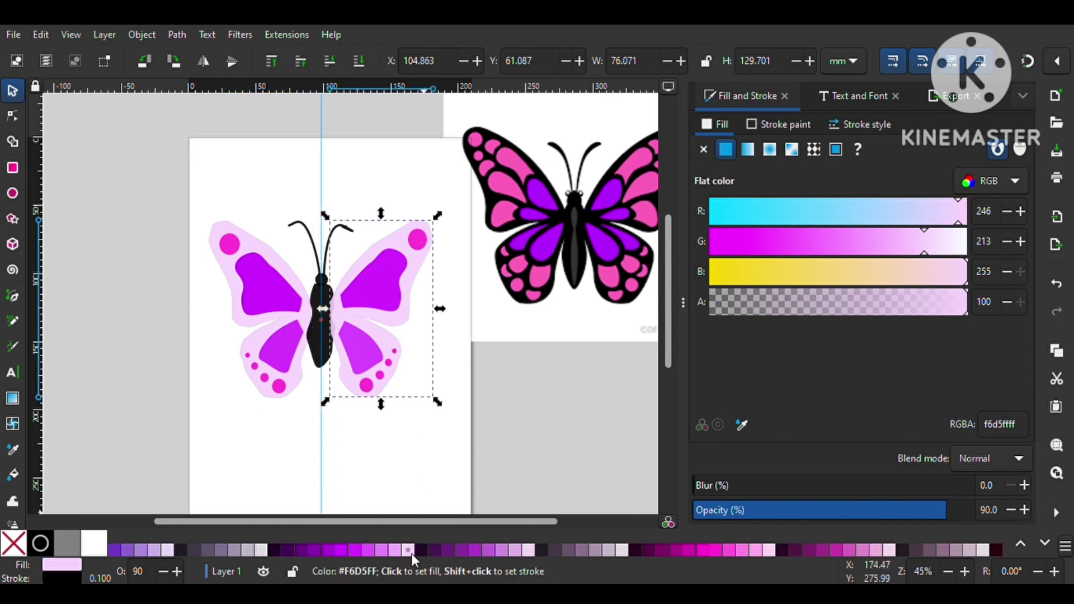
left_click(436, 476)
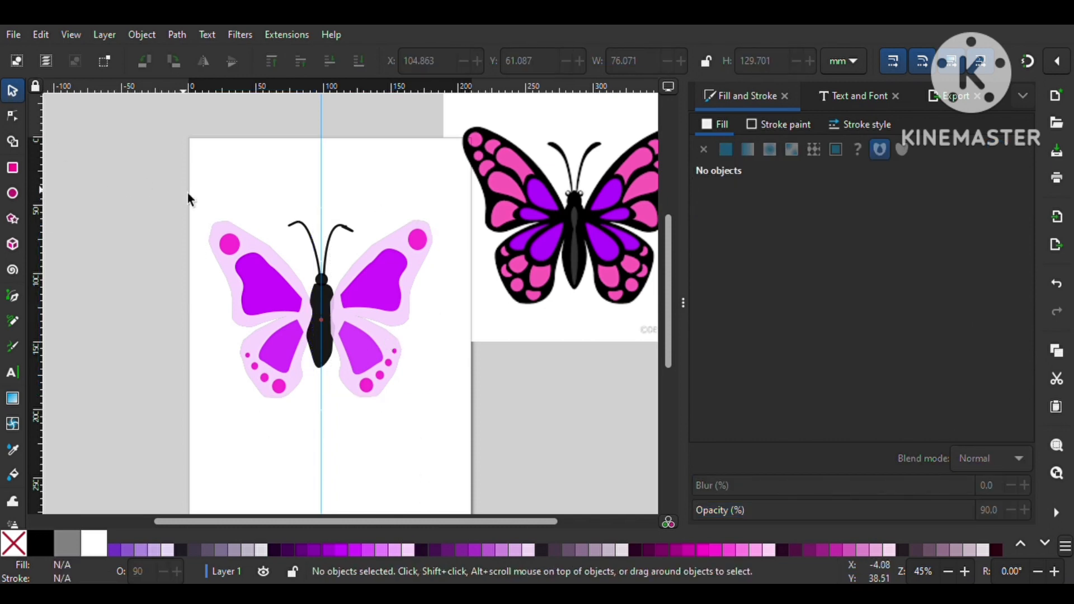
left_click(266, 259)
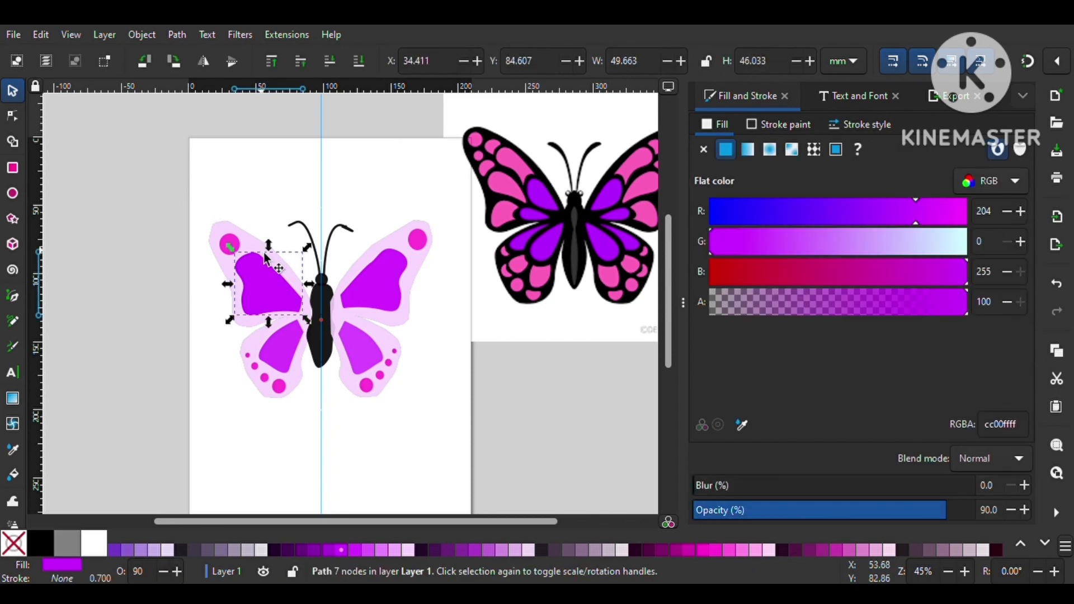